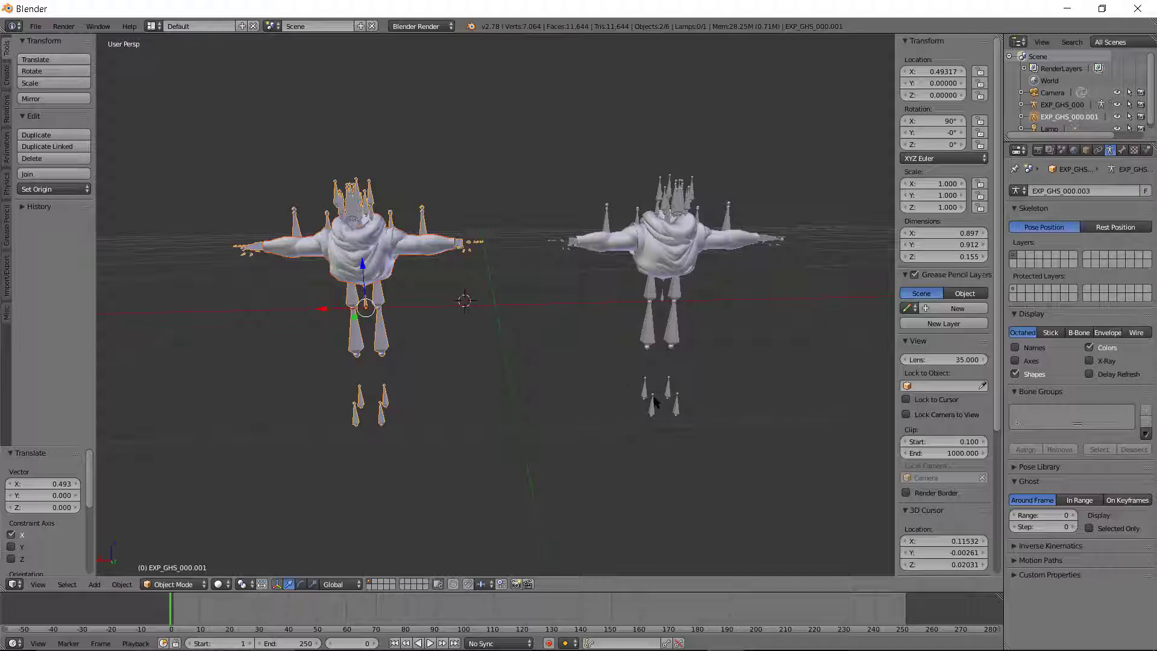
- Show the b_C_Chest vertex group weights of the GHS_000_Bust mesh in Weight Paint mode
right_click(638, 238)
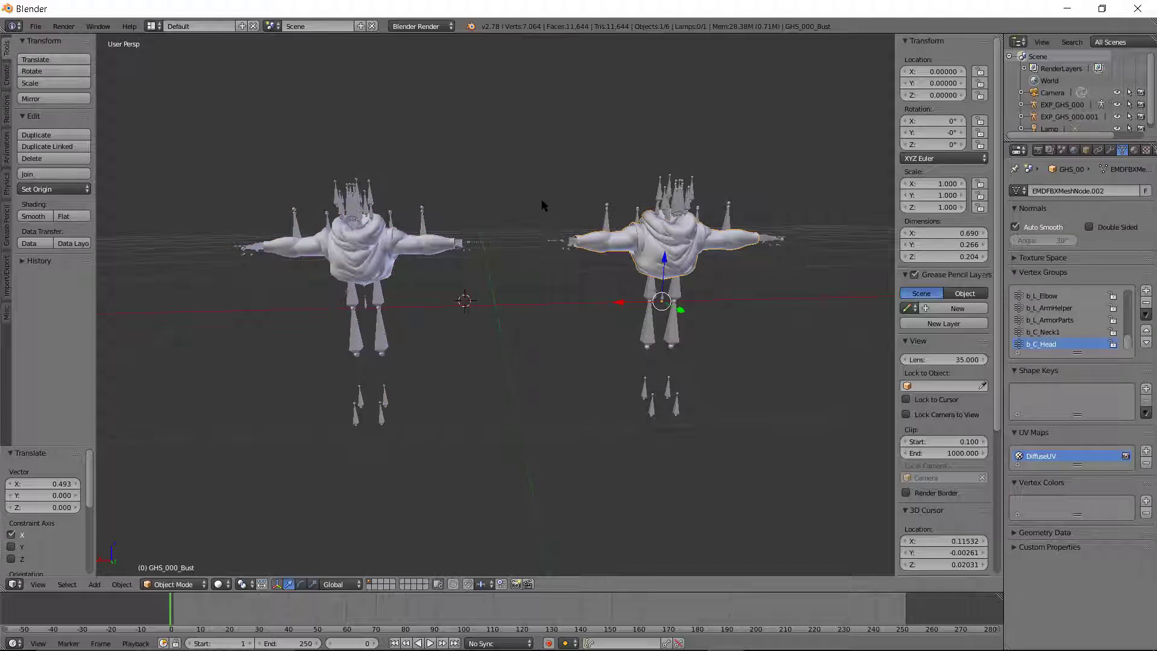
left_click(174, 584)
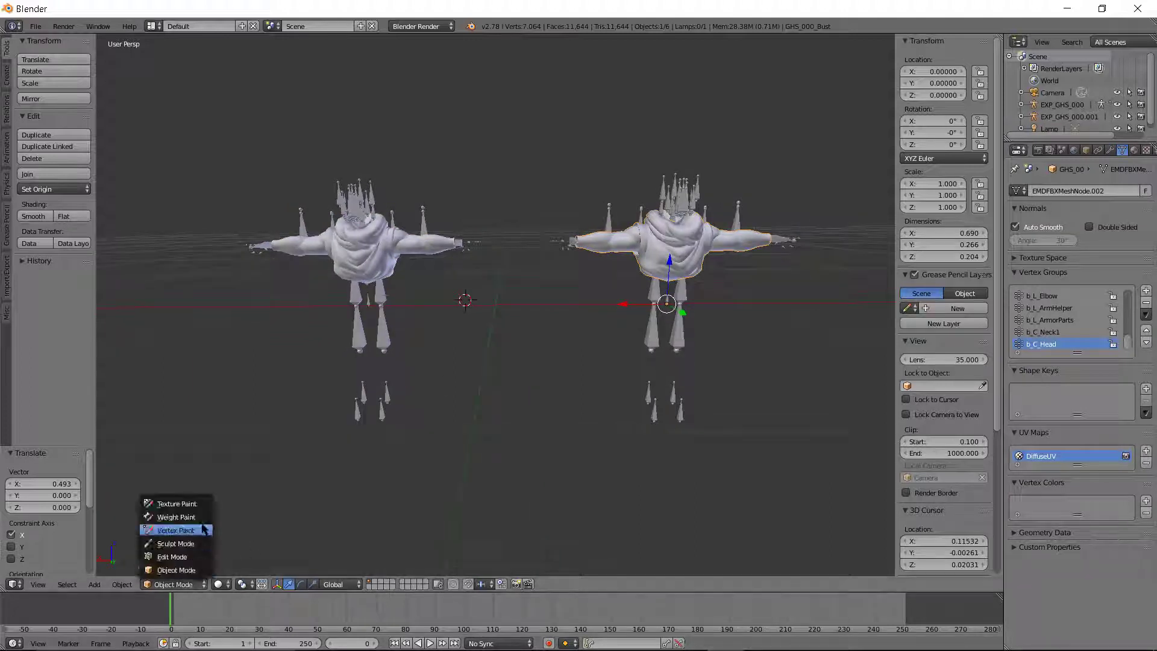
left_click(176, 516)
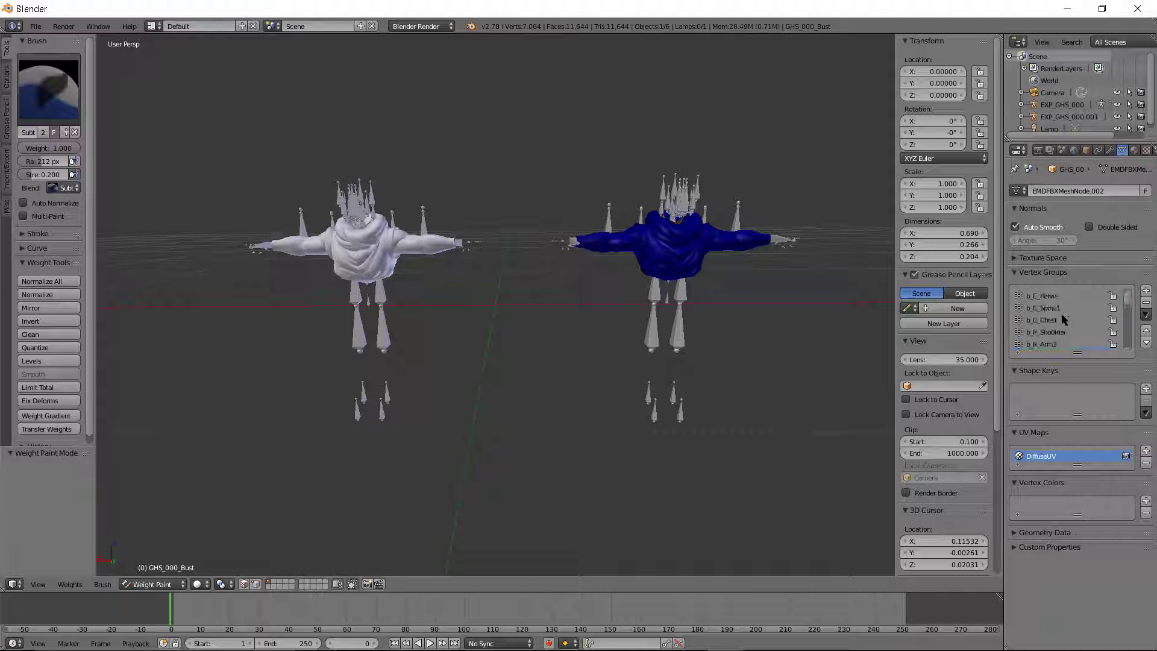
left_click(1063, 320)
middle_click_drag(733, 331, 735, 269)
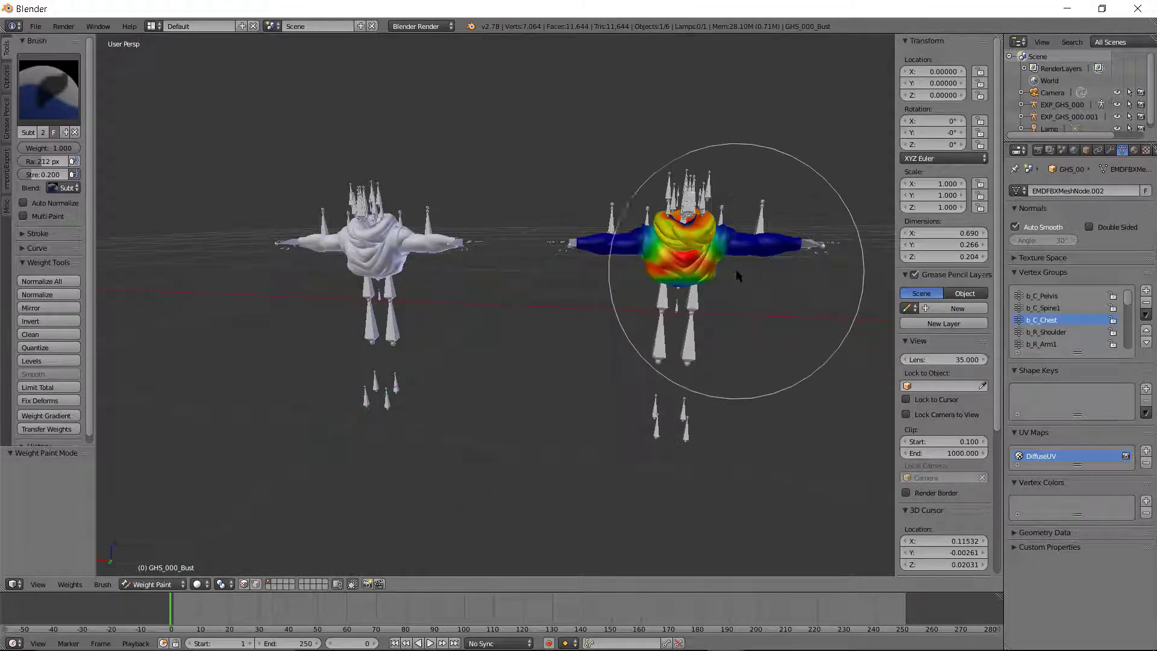
- Erase the b_C_Chest weights across the front and sides of GHS_000_Bust with the Subtract brush
mouse_move(735, 271)
left_mouse_down()
mouse_move(684, 238)
mouse_move(666, 245)
mouse_move(682, 247)
left_mouse_up()
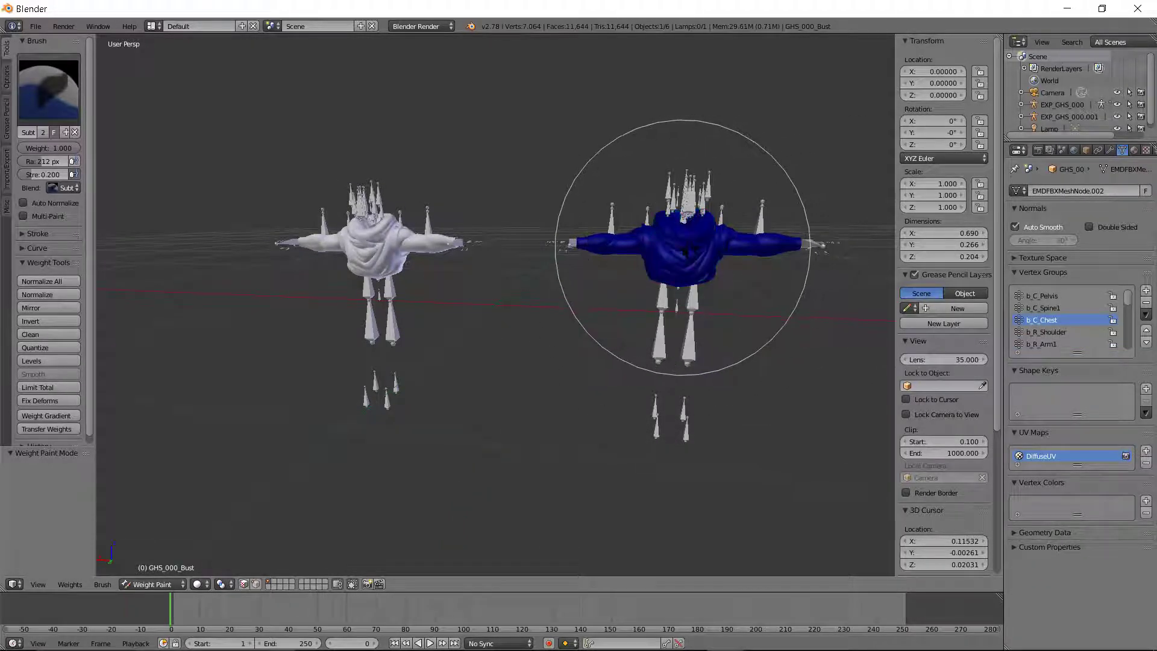
mouse_move(633, 263)
middle_mouse_down()
mouse_move(493, 274)
mouse_move(405, 557)
middle_mouse_up()
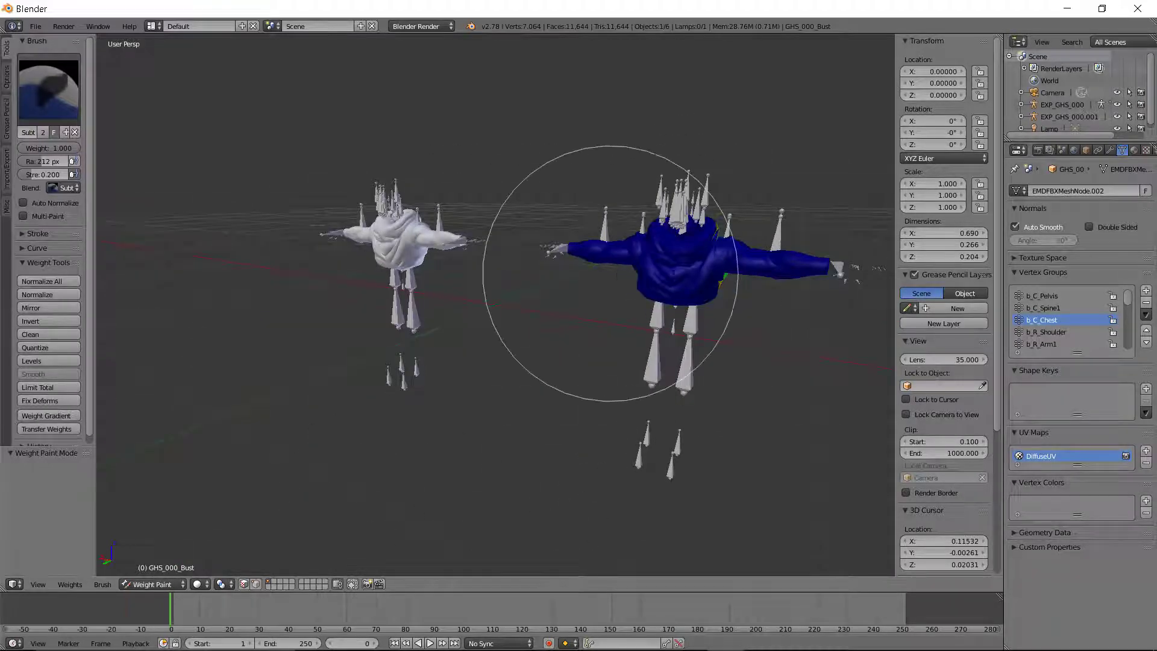
mouse_move(641, 285)
left_mouse_down()
mouse_move(651, 310)
mouse_move(702, 263)
left_mouse_up()
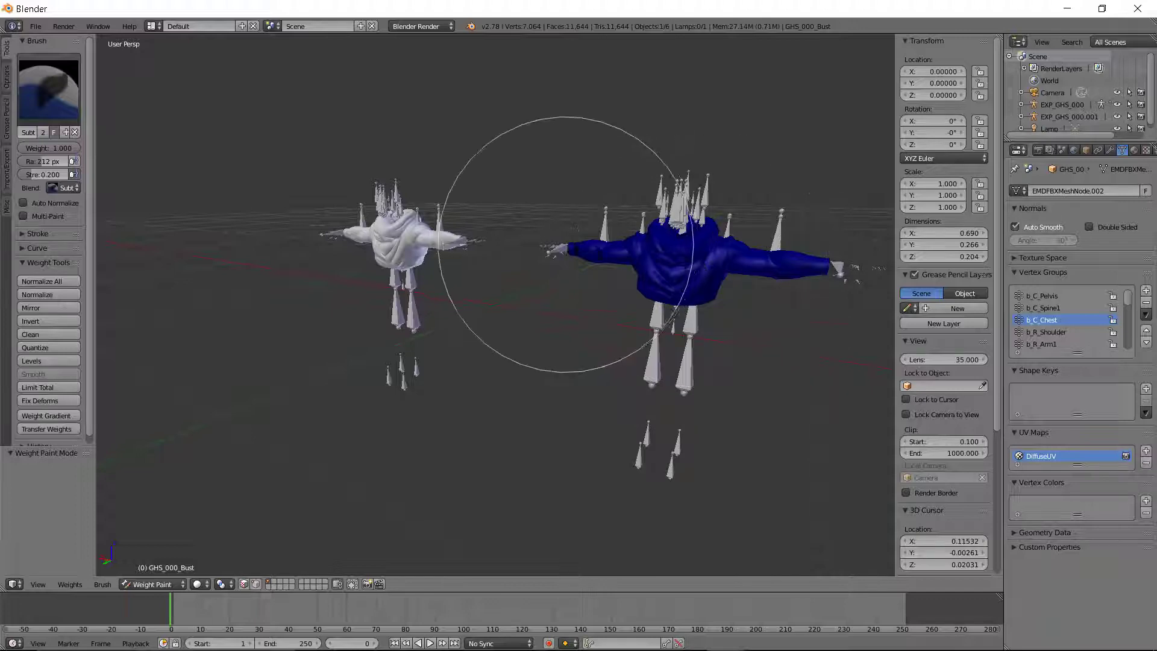
mouse_move(548, 219)
middle_mouse_down()
mouse_move(656, 245)
mouse_move(699, 201)
mouse_move(645, 269)
mouse_move(644, 245)
middle_mouse_up()
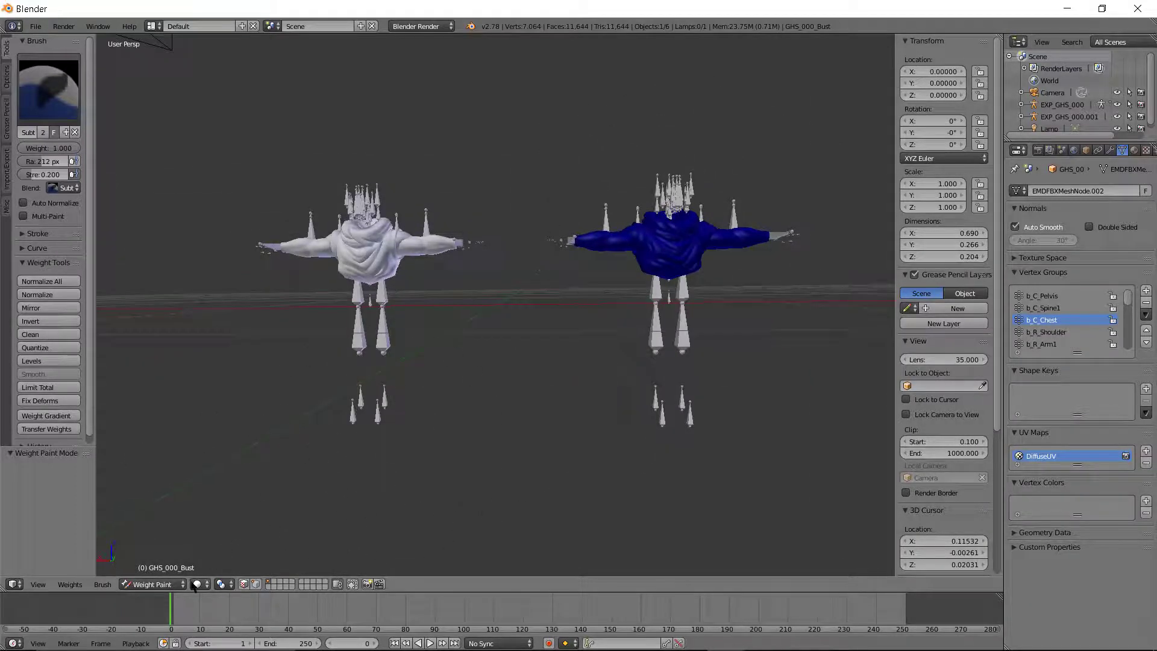
- Return to Object Mode and show the b_C_Chest weights of GHS_000_Bust.001 in Weight Paint mode for comparison
left_click(176, 583)
left_click(171, 571)
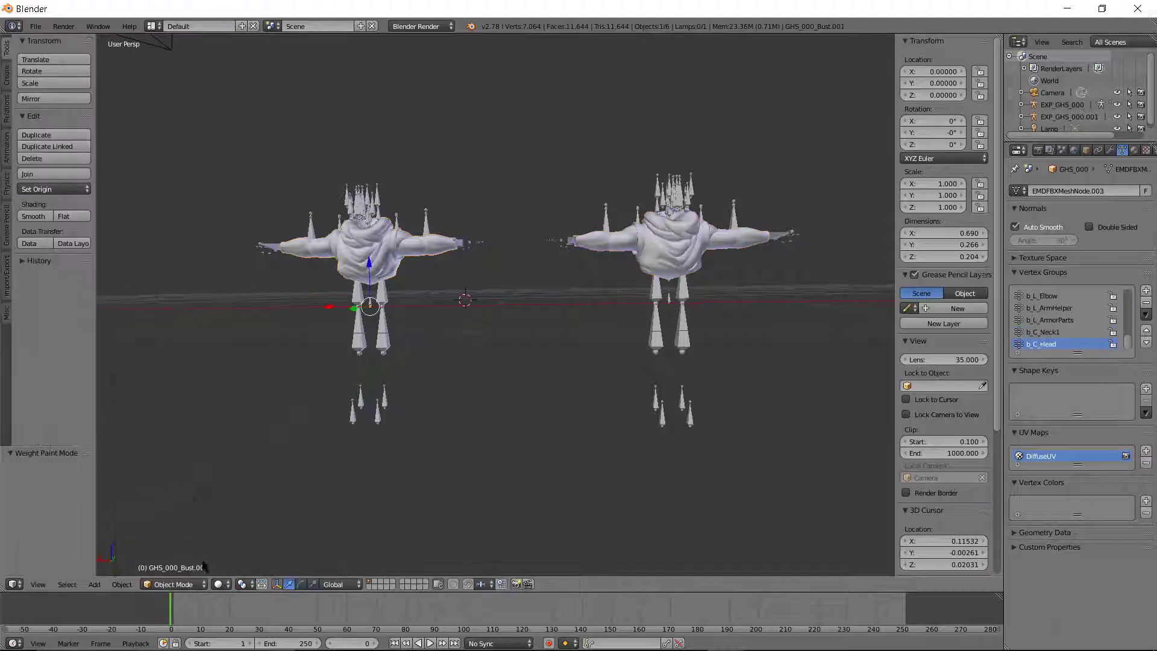
left_click(181, 584)
left_click(176, 516)
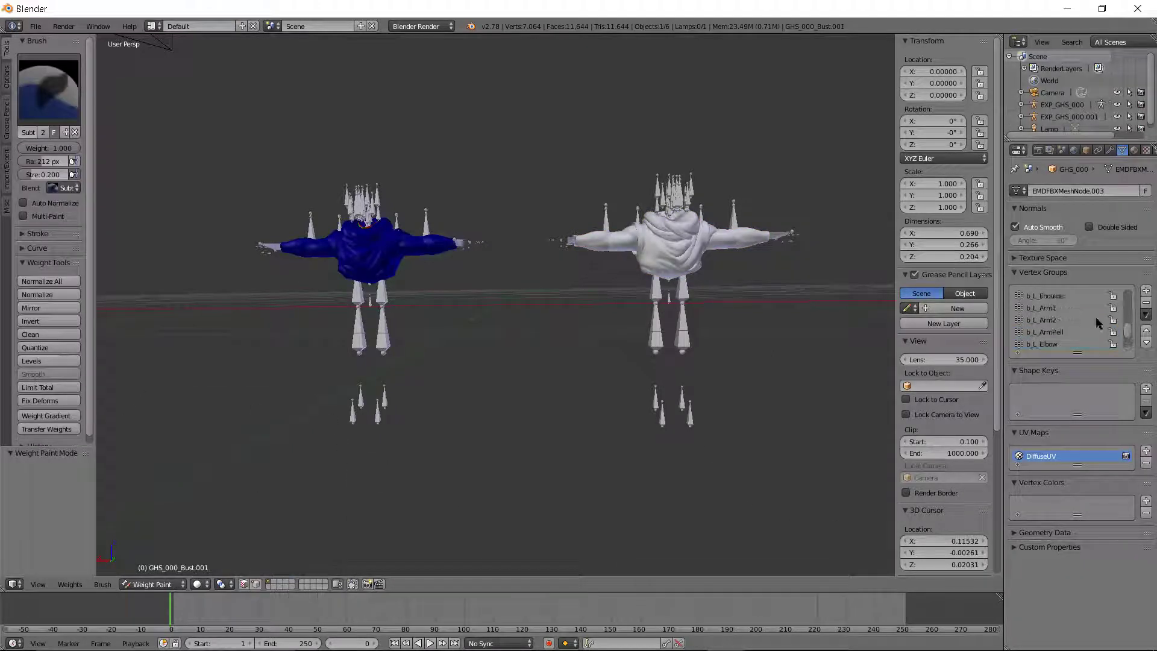
left_click(1065, 318)
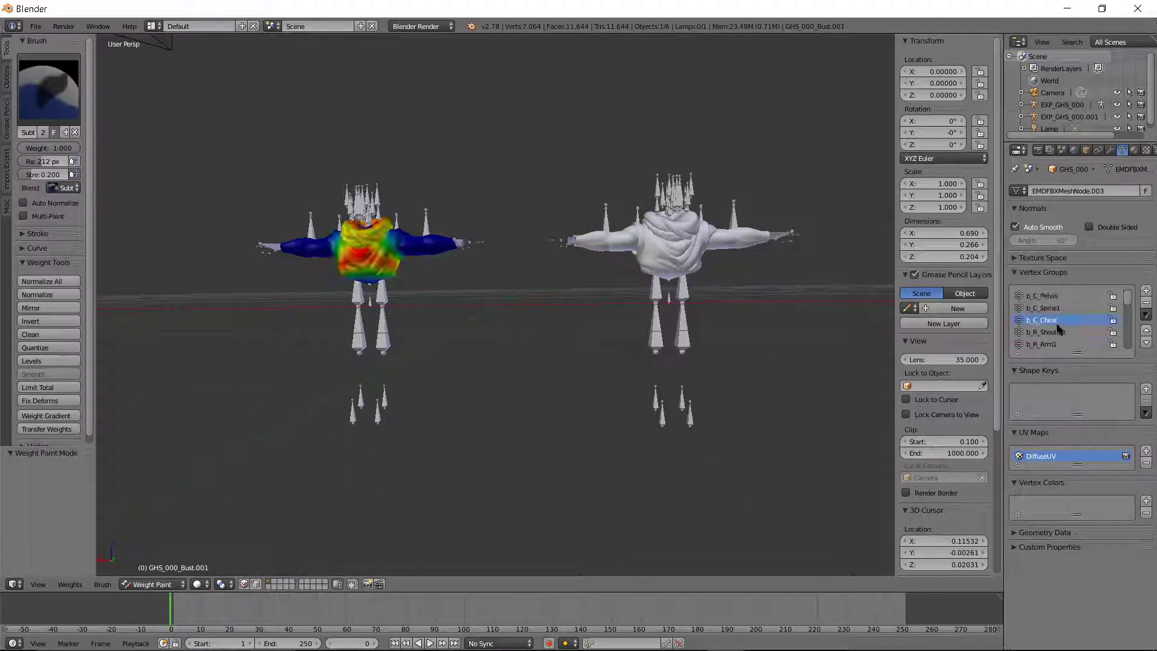
middle_click_drag(473, 351, 424, 328)
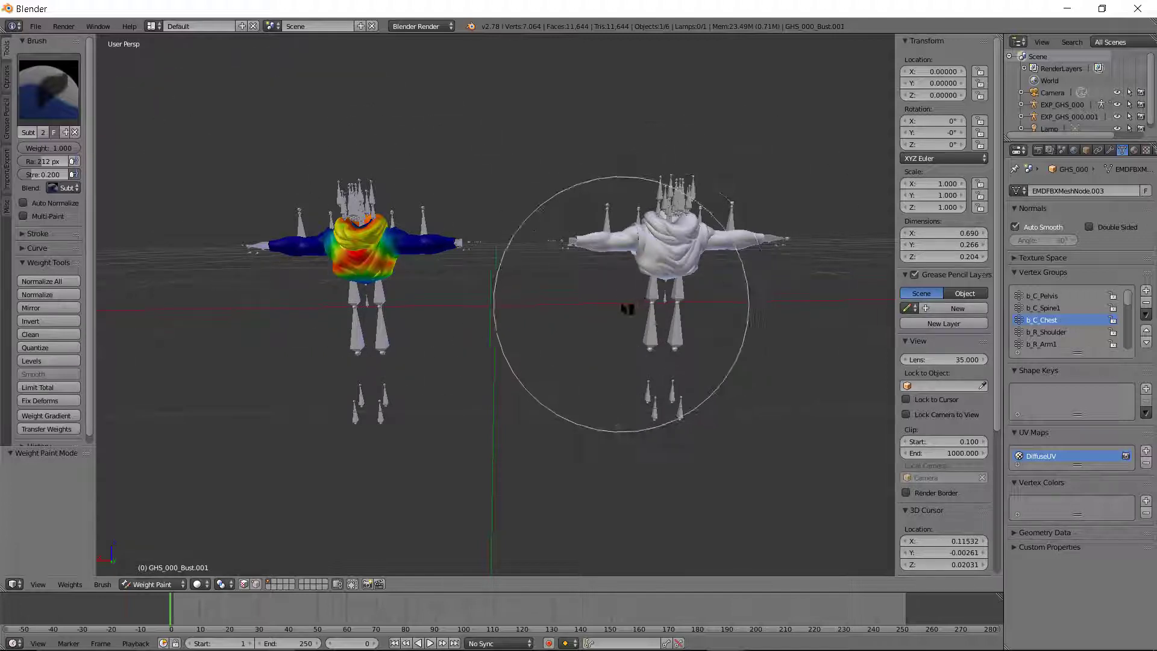
- Set the X location of both armatures, EXP_GHS_000.001 and EXP_GHS_000, to 0 so the models overlap
right_click(384, 326)
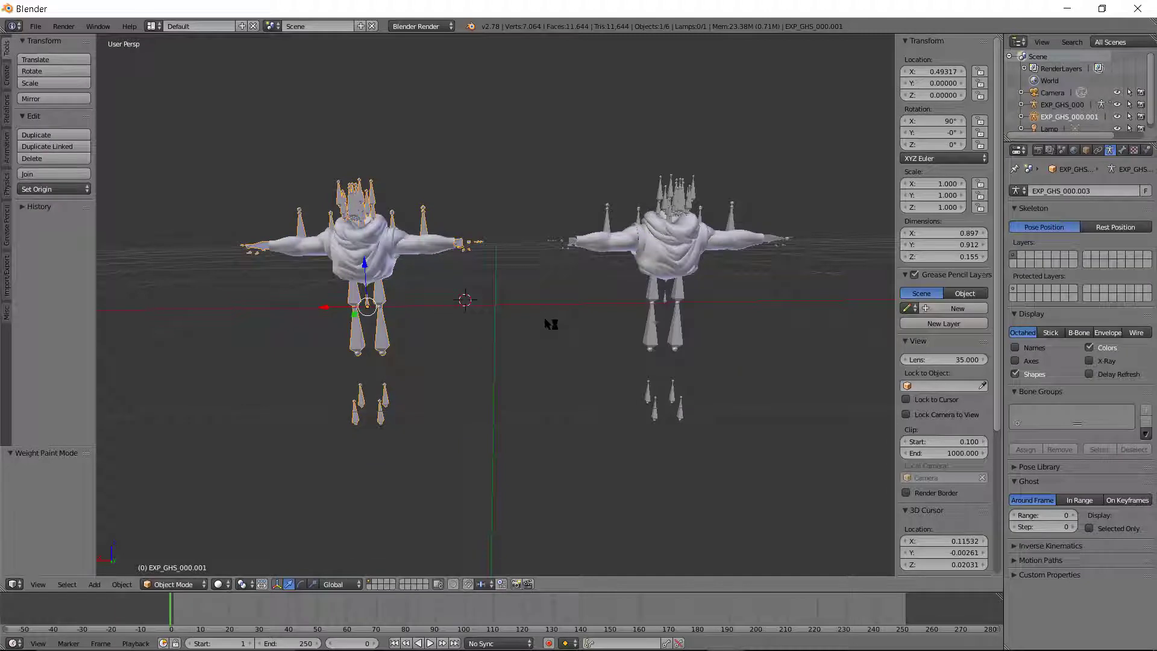
left_click(947, 74)
type("0")
key("Return")
right_click(665, 309)
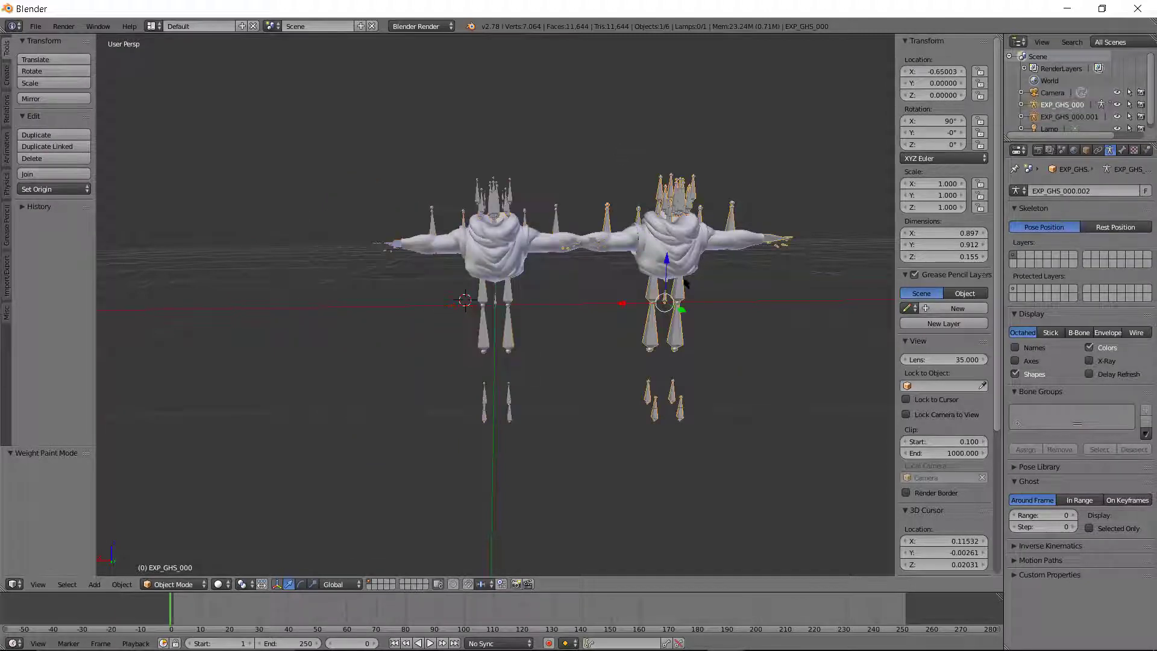
key("Return")
- Check the b_C_Chest weights of the overlapping GHS_000_Bust.001 mesh in Weight Paint mode
scroll(770, 103, "up", 5)
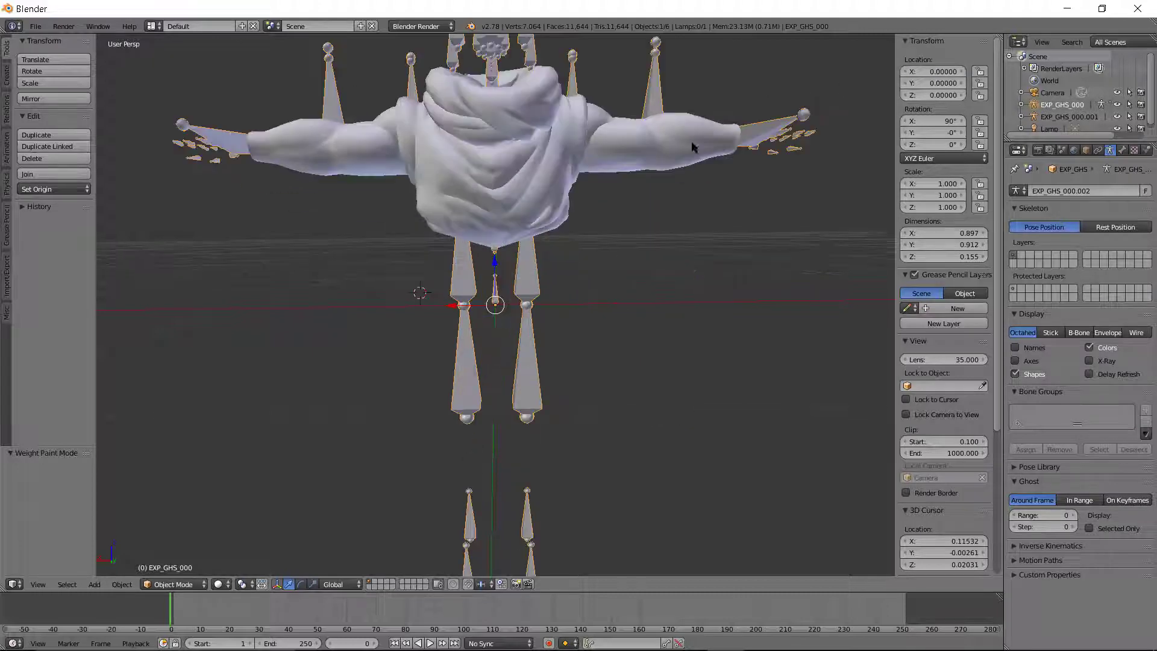
right_click(691, 141)
key("ctrl+Tab")
scroll(576, 298, "down", 2)
middle_click_drag(573, 302, 584, 224)
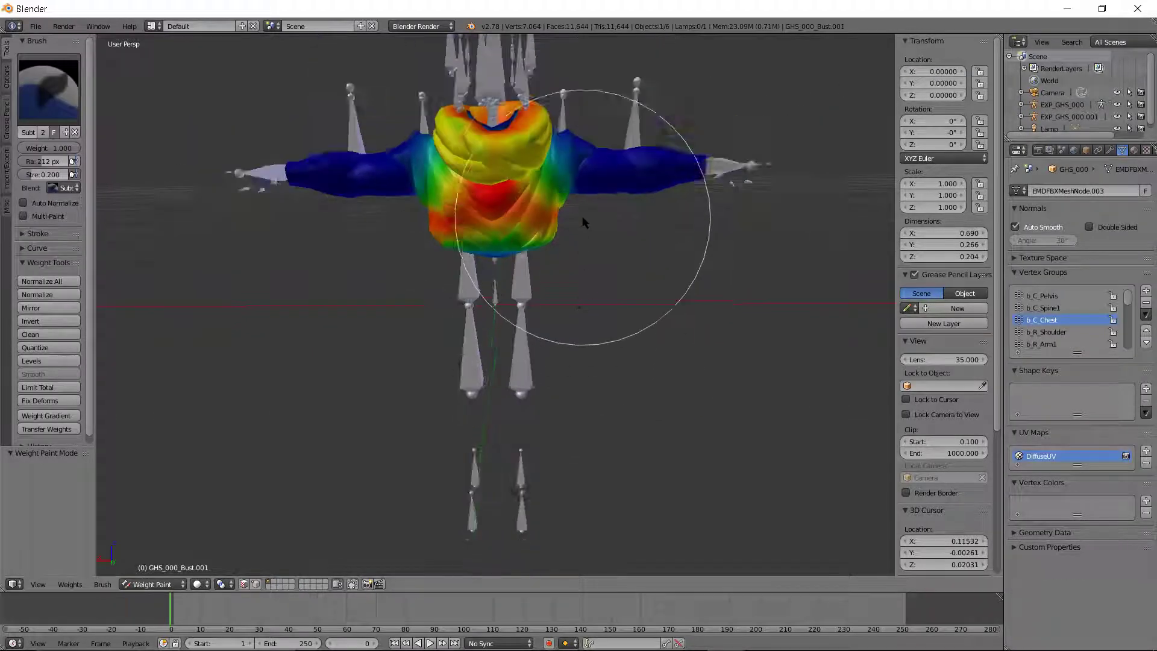
scroll(583, 224, "down", 1)
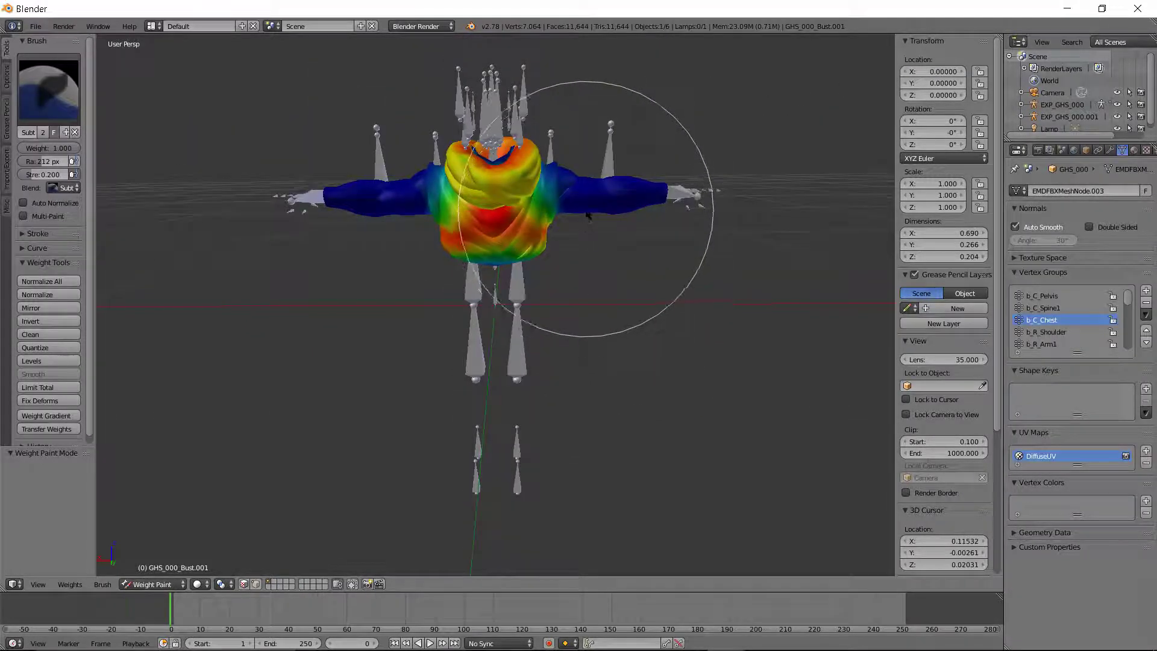
- Select both bust meshes in Object Mode with GHS_000_Bust active, and enter Weight Paint mode
key("ctrl+z")
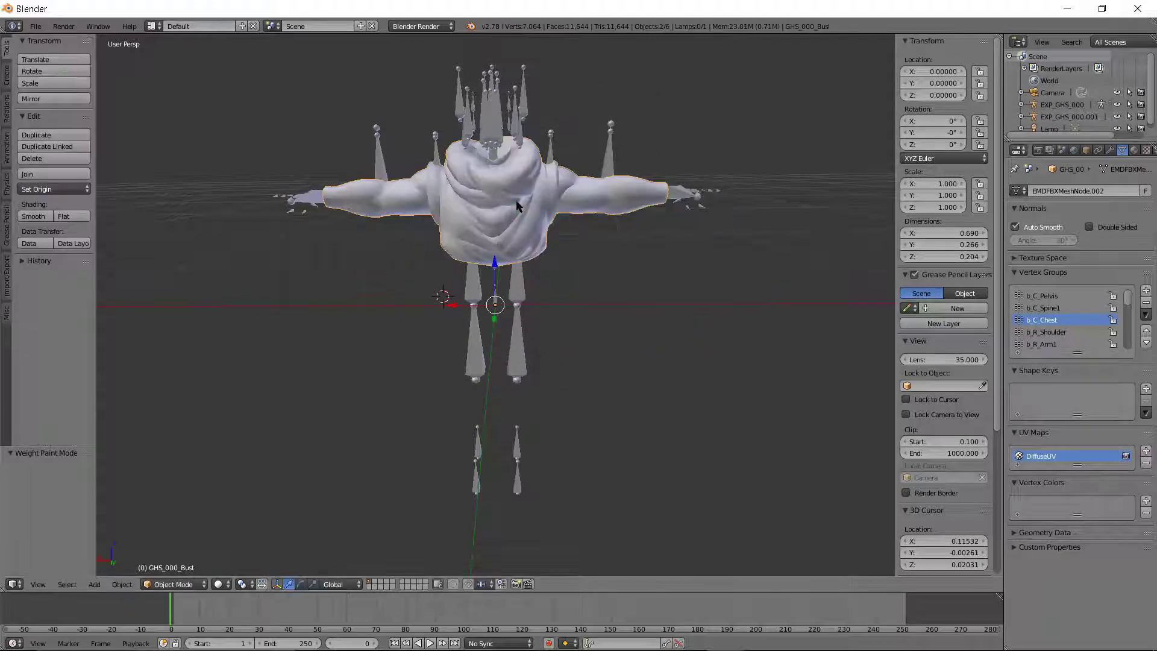
middle_click_drag(644, 192, 187, 560)
left_click(187, 585)
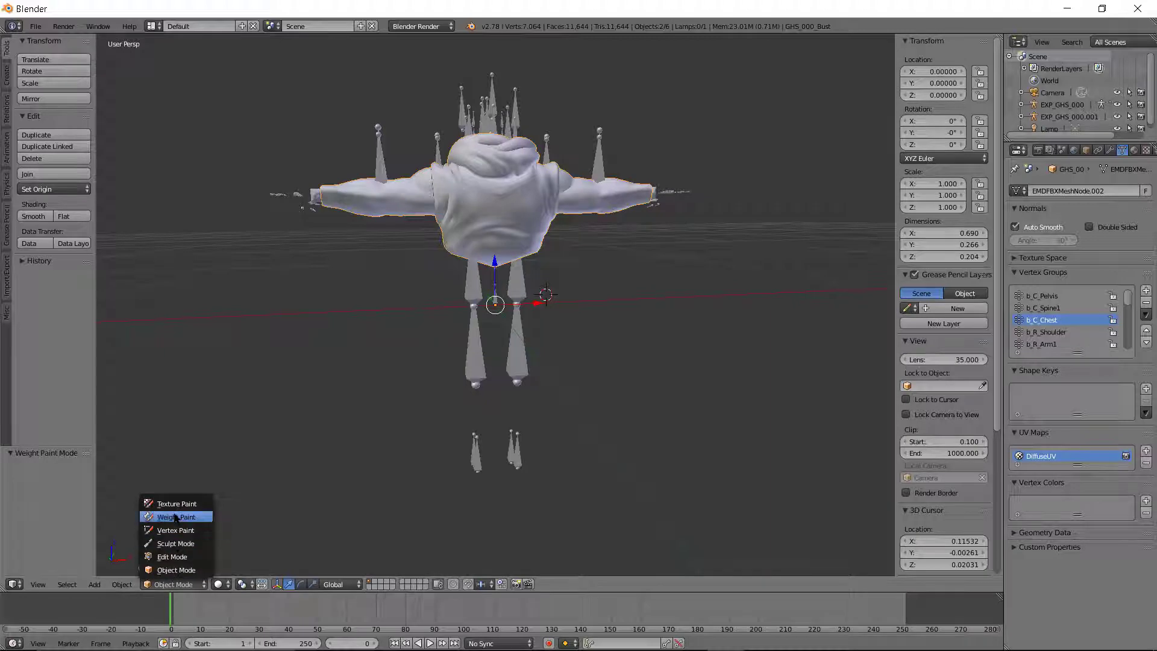
left_click(178, 514)
mouse_move(284, 367)
middle_mouse_down()
mouse_move(521, 369)
mouse_move(467, 323)
middle_mouse_up()
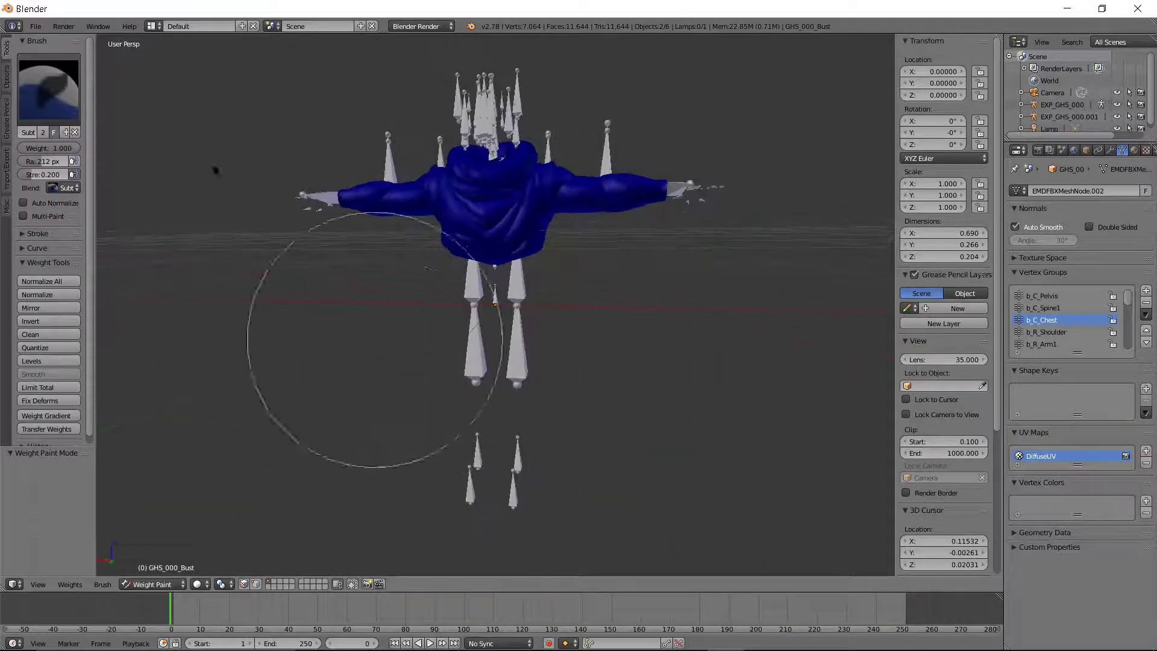
mouse_move(488, 268)
middle_mouse_down()
mouse_move(642, 291)
mouse_move(489, 282)
middle_mouse_up()
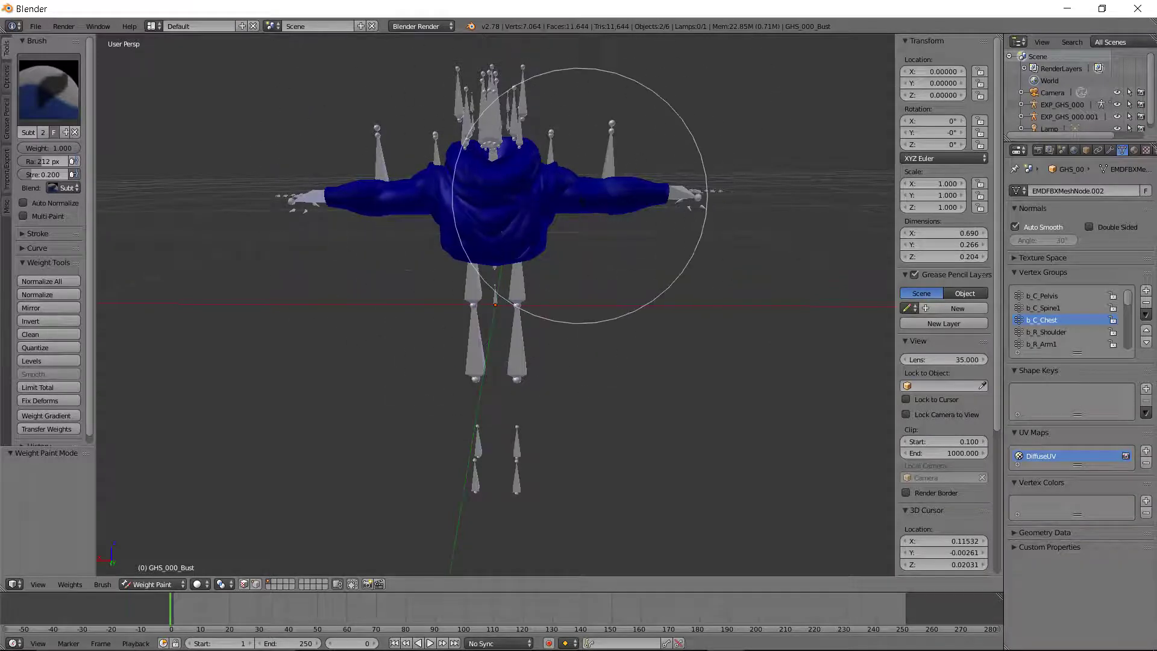
- Transfer the vertex group weights from GHS_000_Bust.001 onto GHS_000_Bust with Transfer Weights
left_click(69, 584)
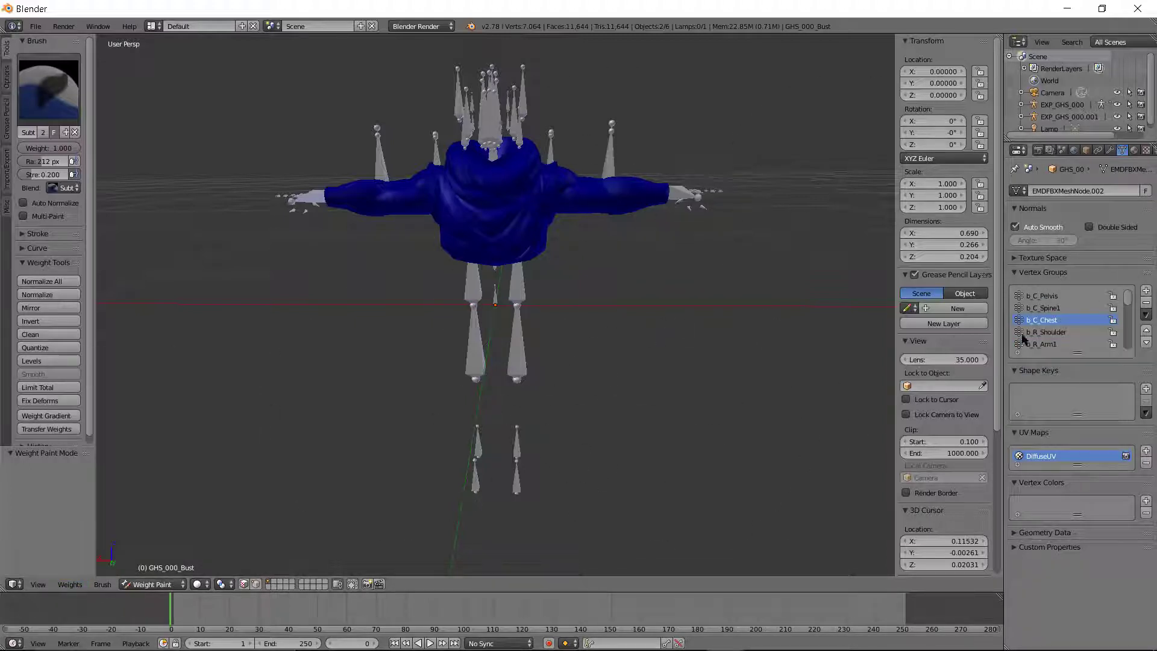
left_click(70, 584)
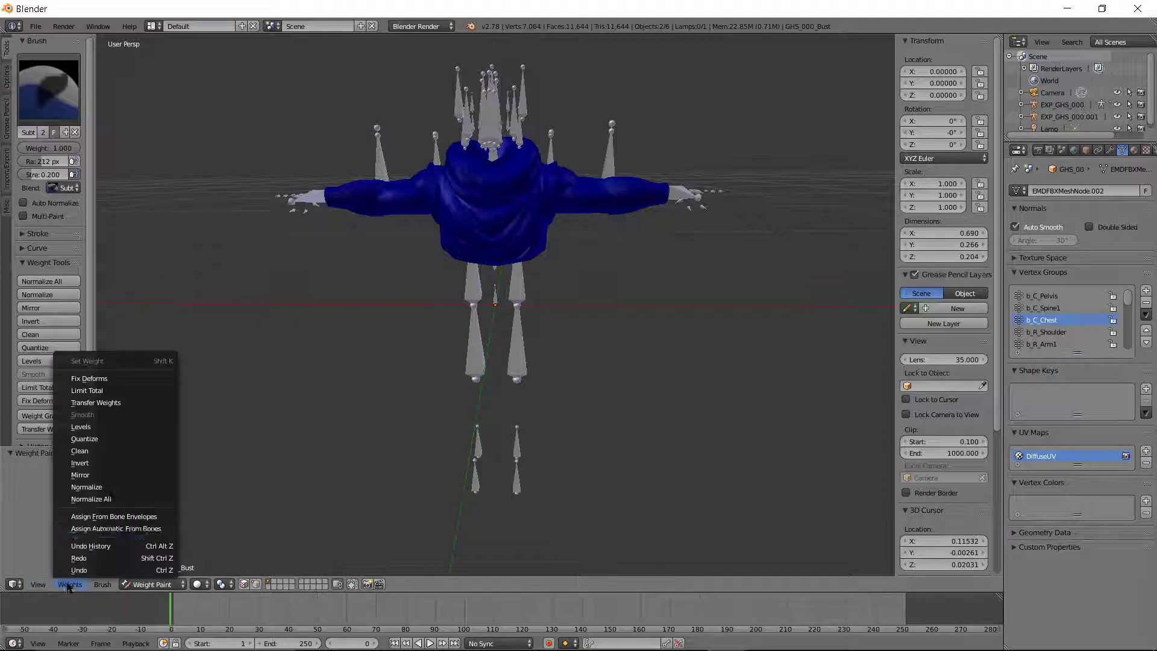
left_click(108, 408)
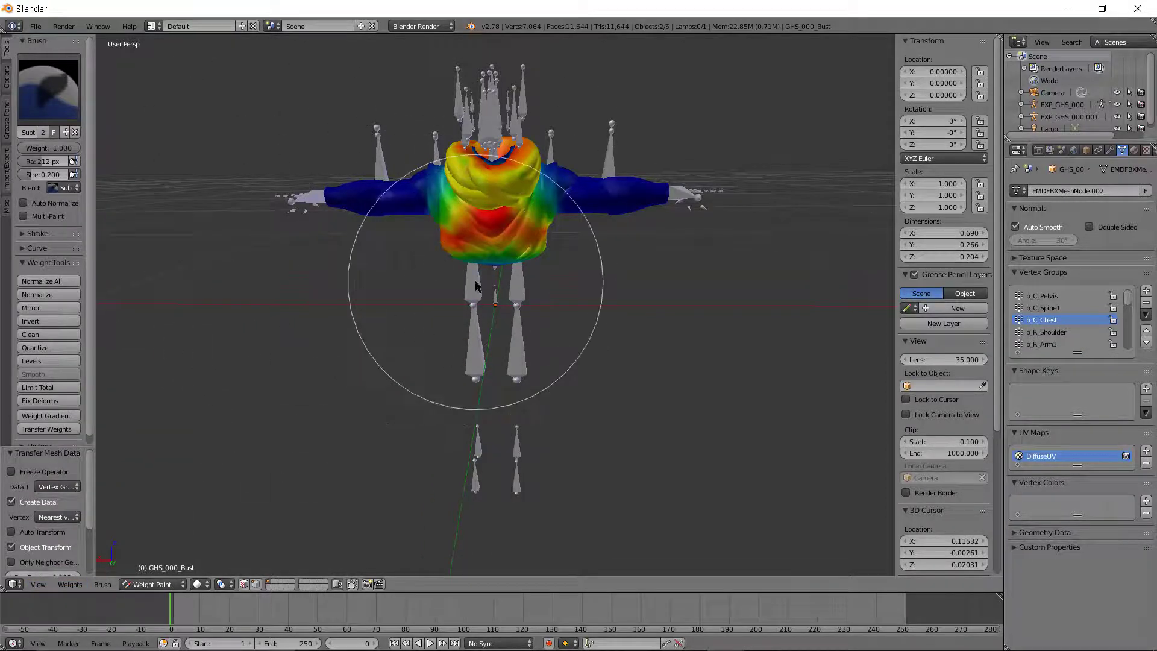
- Reduce the Subtract brush radius to 114 px and remove b_C_Chest weight from the left side of the collar
middle_click_drag(476, 286, 464, 186)
left_click(48, 88)
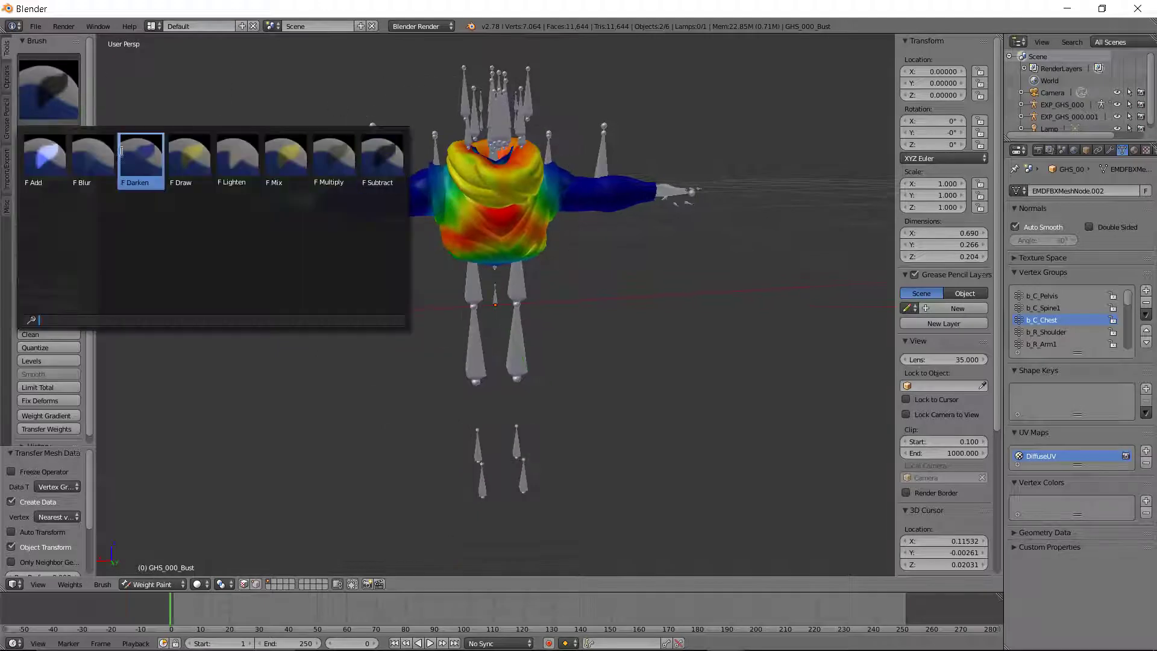
left_click(168, 99)
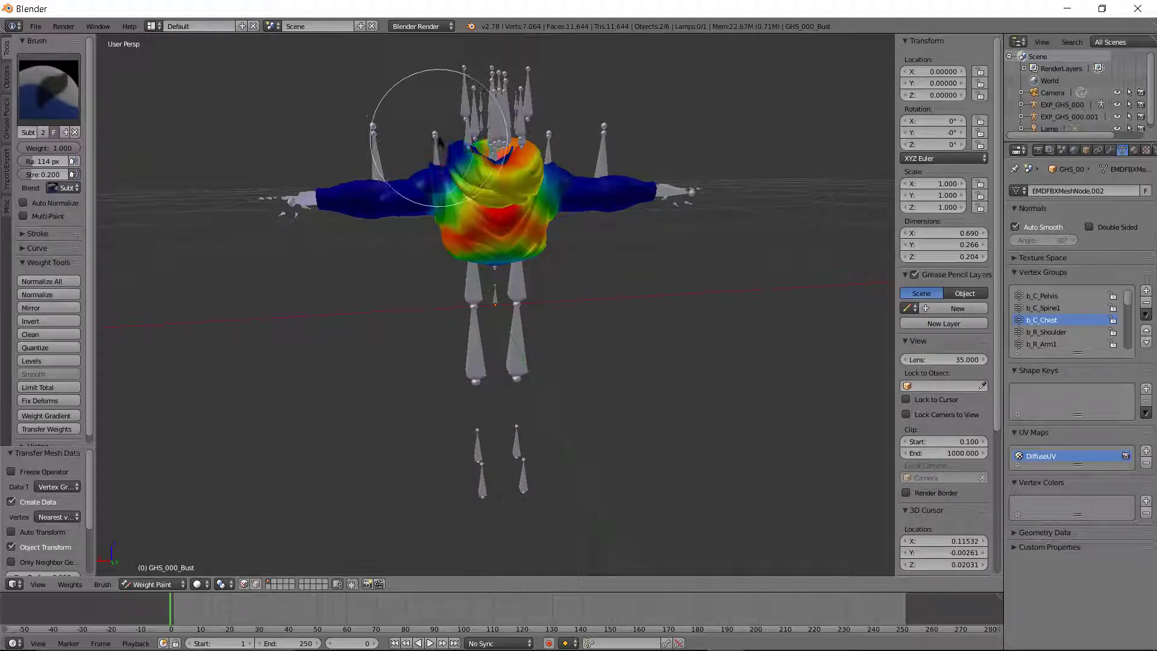
- Switch to the Add brush and paint more b_C_Chest weight onto the lower front of the torso
middle_click_drag(426, 90, 364, 116)
mouse_move(547, 262)
left_mouse_down()
mouse_move(543, 252)
mouse_move(535, 293)
mouse_move(546, 238)
left_mouse_up()
left_click(50, 115)
left_click(44, 155)
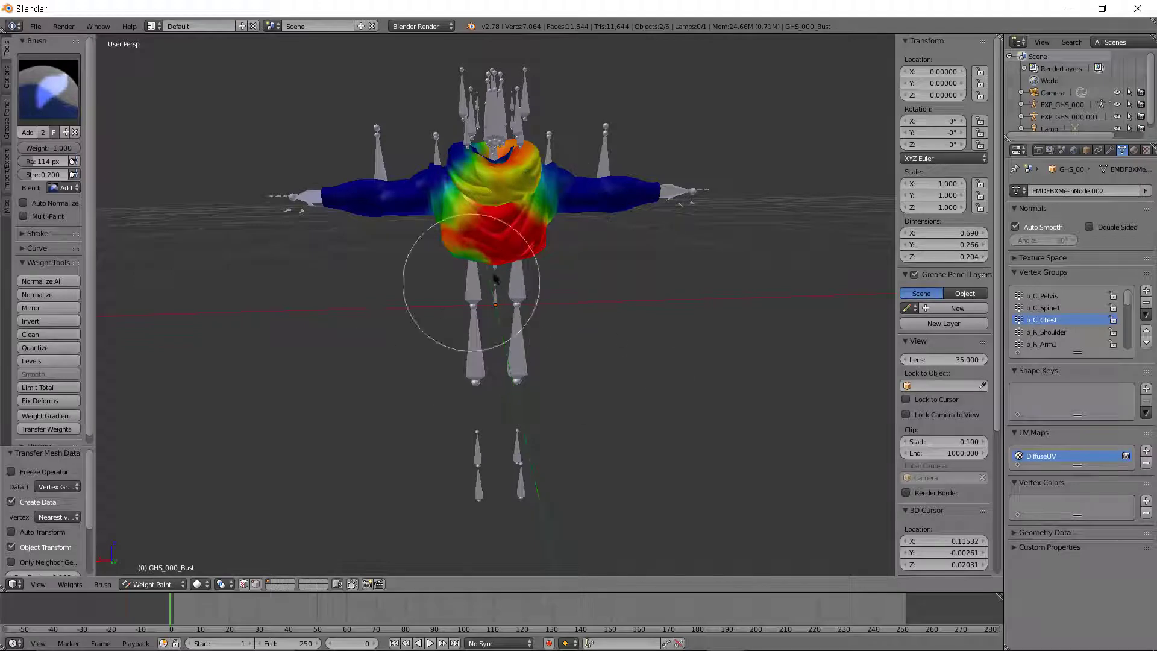
- Switch to the Subtract brush and examine the painted b_C_Chest weights from the front and back
left_click(49, 87)
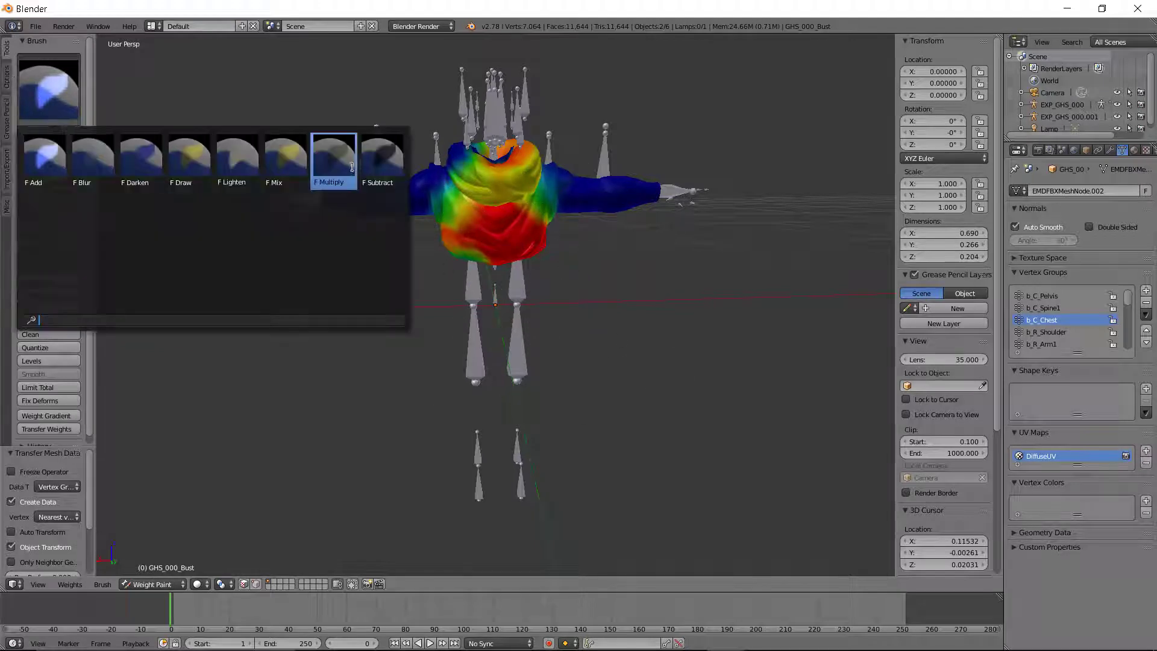
left_click(388, 159)
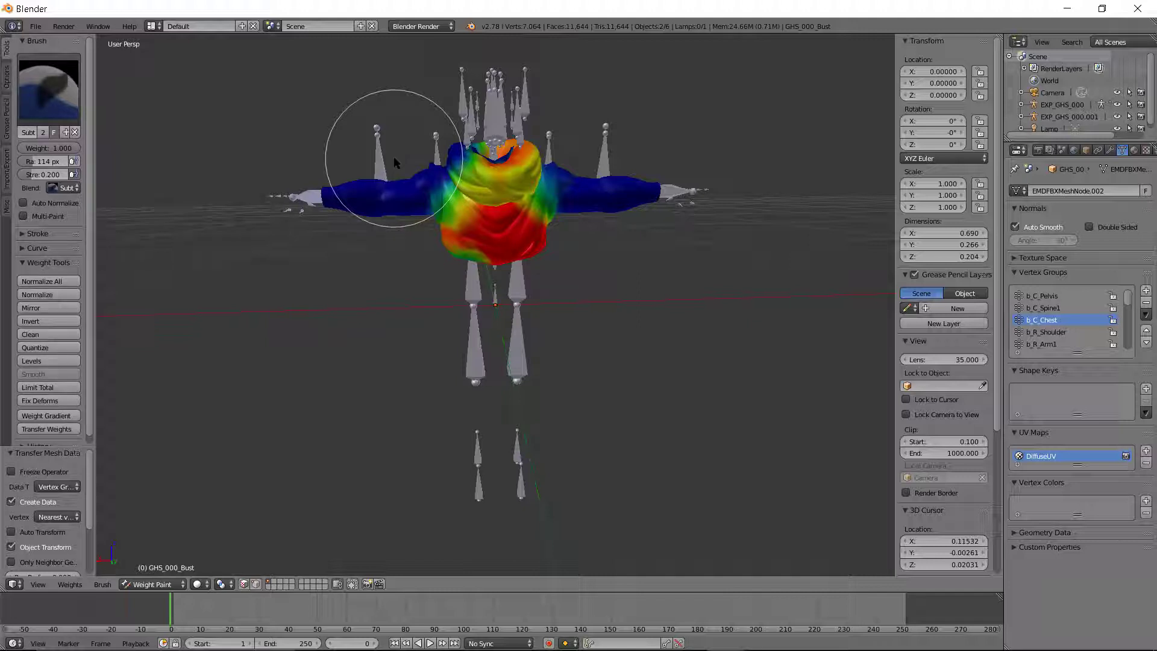
mouse_move(393, 157)
middle_mouse_down()
mouse_move(385, 193)
mouse_move(614, 183)
mouse_move(439, 194)
mouse_move(587, 200)
mouse_move(443, 185)
mouse_move(518, 180)
mouse_move(453, 186)
middle_mouse_up()
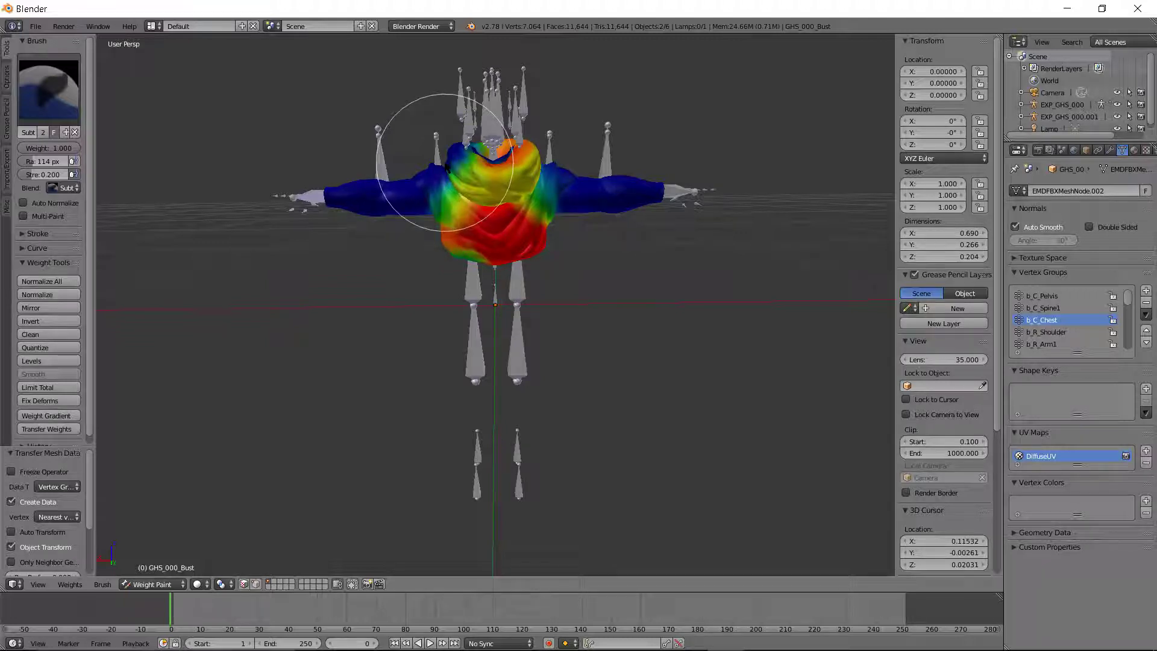
middle_click_drag(408, 147, 409, 158)
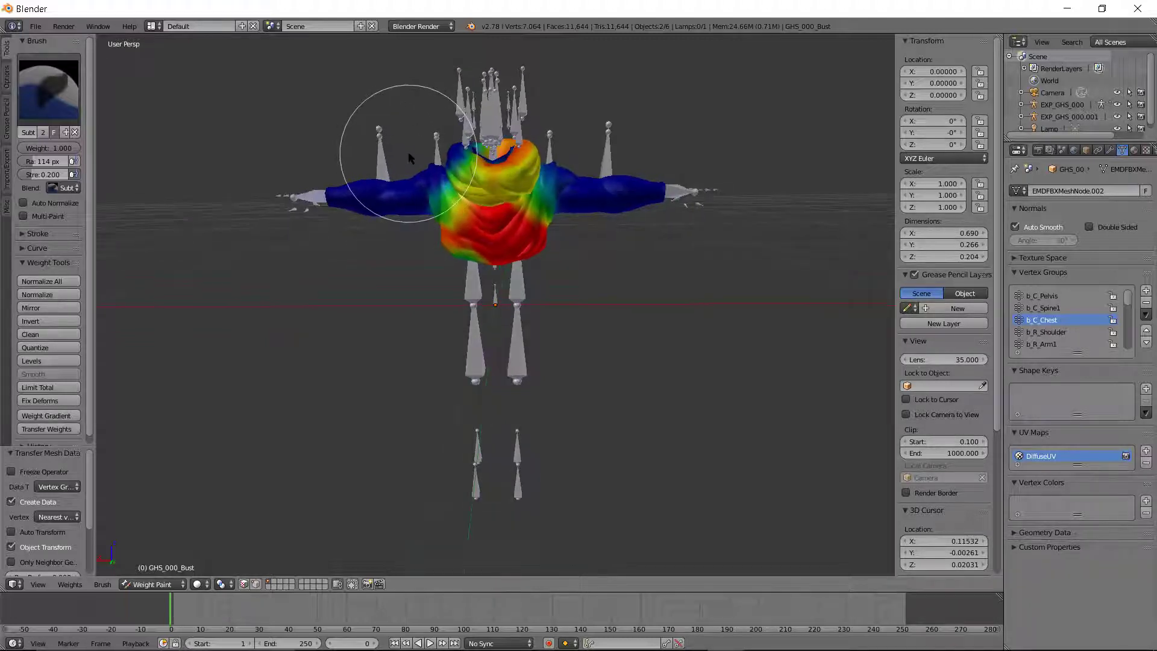
scroll(422, 175, "up", 2)
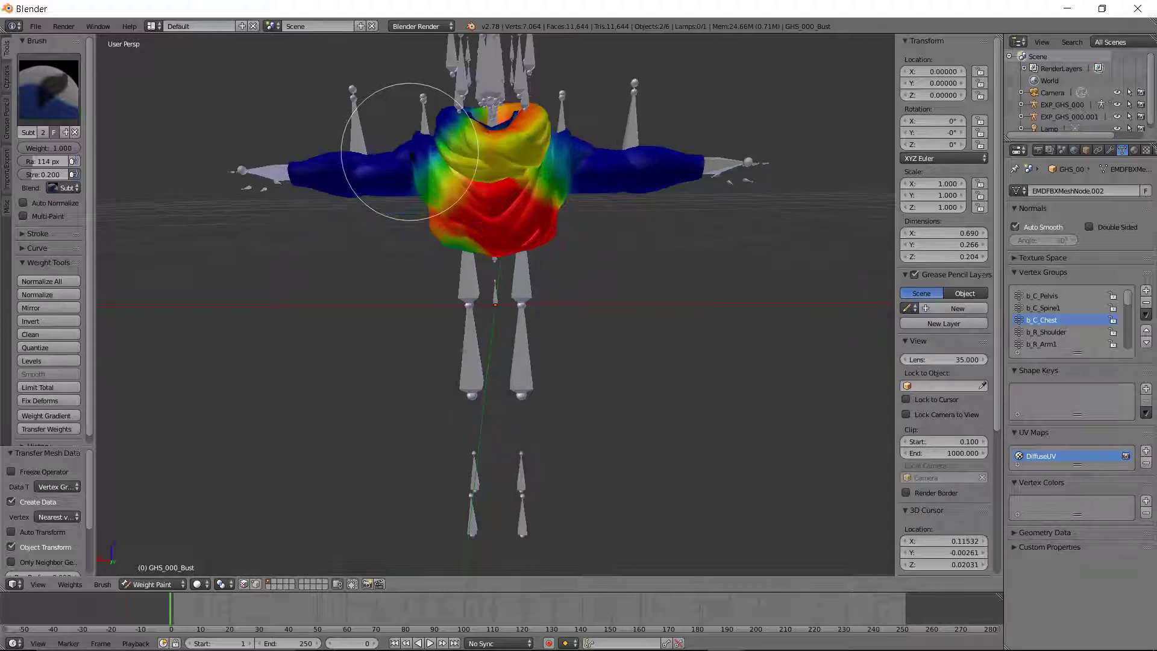
mouse_move(425, 179)
middle_mouse_down()
mouse_move(446, 227)
mouse_move(705, 207)
middle_mouse_up()
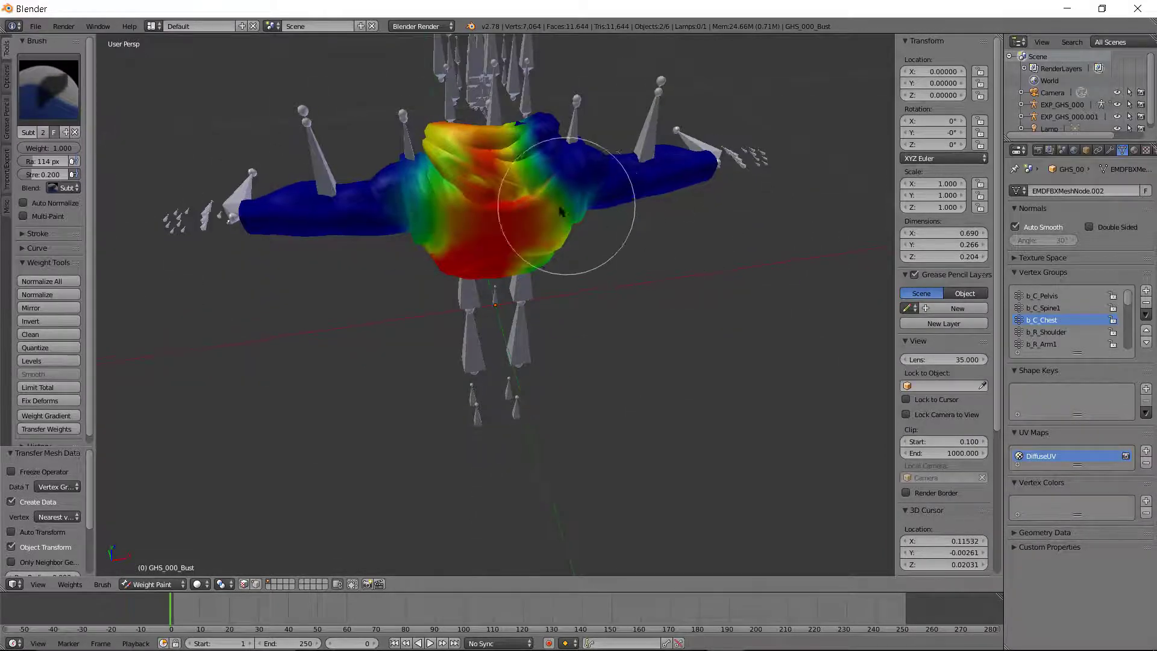
mouse_move(550, 212)
middle_mouse_down()
mouse_move(325, 223)
mouse_move(229, 180)
middle_mouse_up()
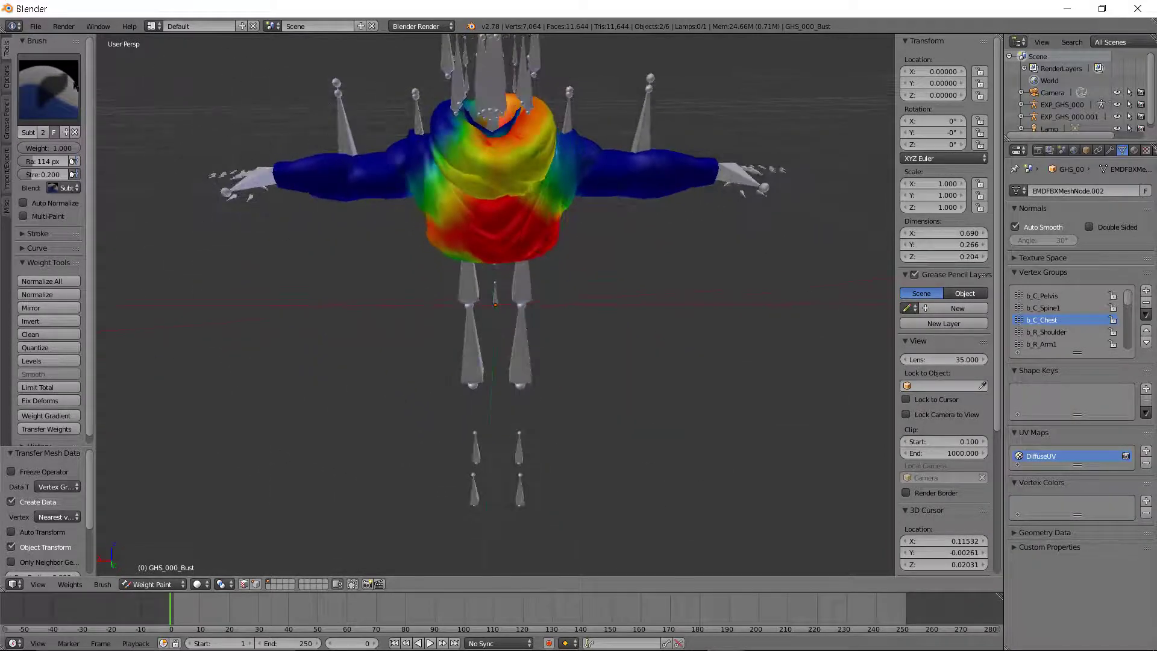
- Switch the weight paint brush back to Add
left_click(70, 79)
left_click(44, 158)
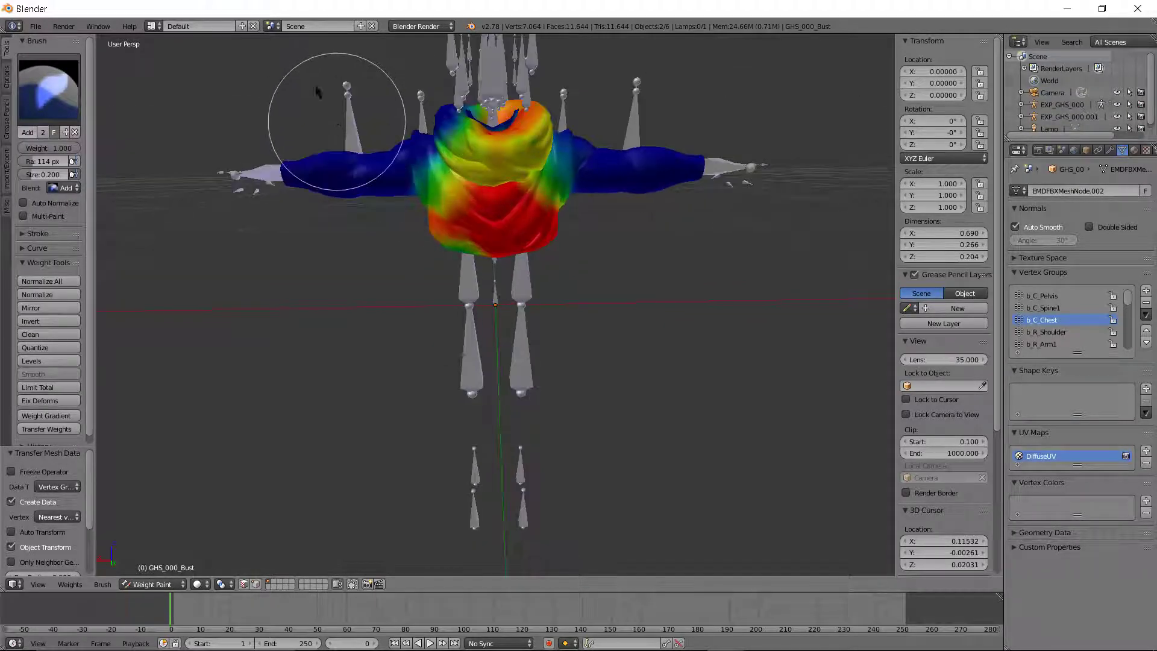
- Switch to the Subtract brush and remove the b_C_Chest weight from the whole torso and collar
mouse_move(330, 105)
middle_mouse_down()
mouse_move(345, 140)
mouse_move(753, 178)
mouse_move(855, 132)
middle_mouse_up()
mouse_move(599, 160)
middle_mouse_down()
mouse_move(542, 297)
mouse_move(523, 280)
middle_mouse_up()
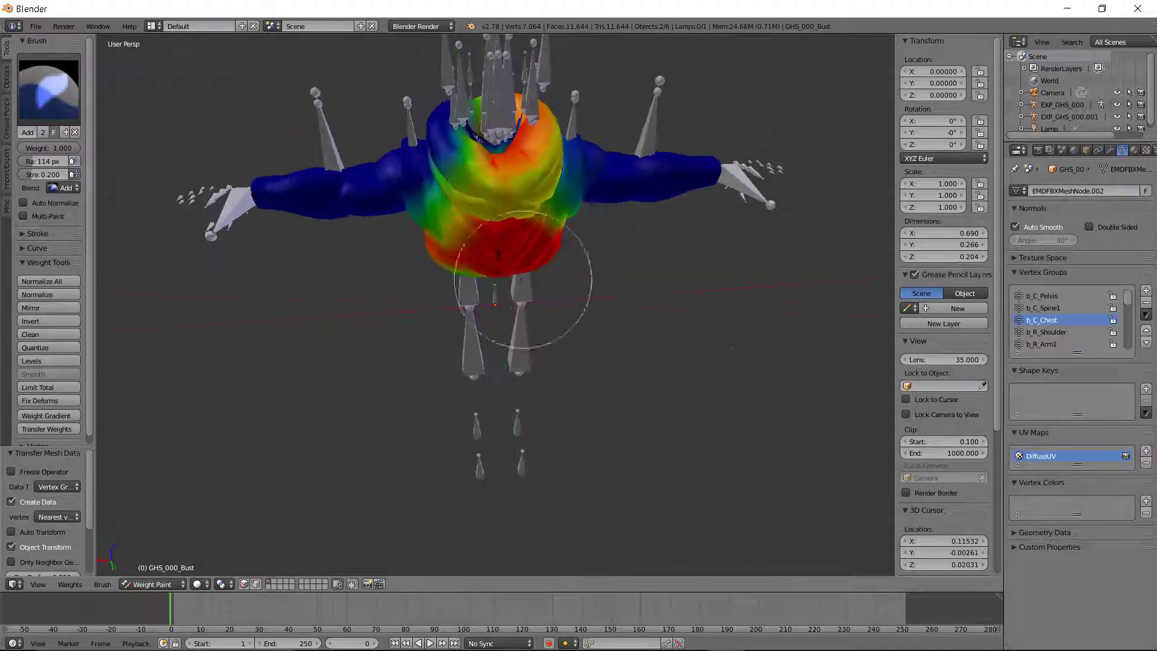
middle_click_drag(580, 124, 663, 196)
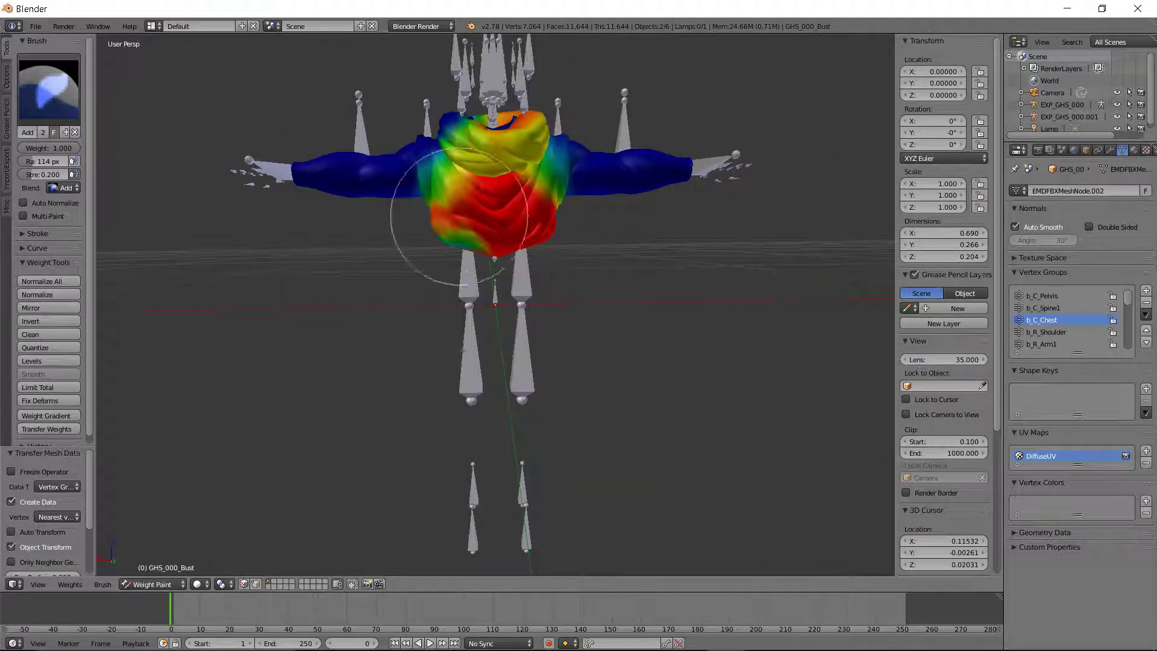
middle_click_drag(361, 129, 339, 185)
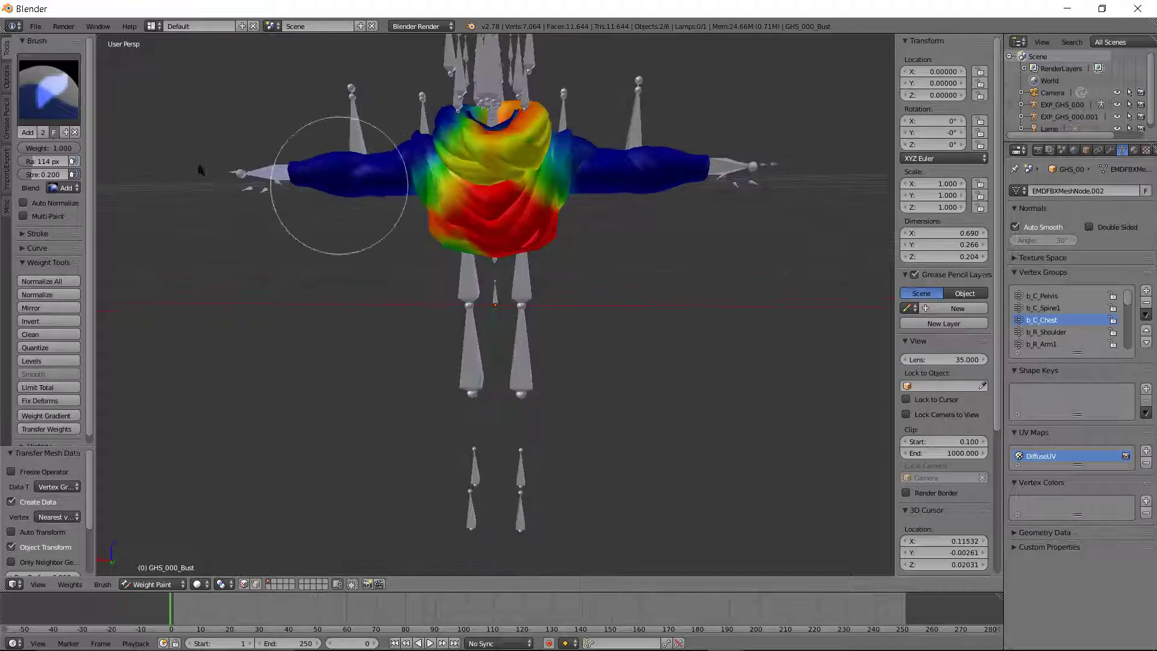
left_click(48, 89)
left_click(382, 158)
mouse_move(458, 151)
left_mouse_down()
mouse_move(592, 136)
mouse_move(369, 121)
mouse_move(533, 134)
mouse_move(627, 116)
mouse_move(424, 210)
mouse_move(581, 193)
left_mouse_up()
middle_click_drag(343, 279, 285, 142)
- Switch to the Add brush, set its radius to 81 px and paint b_C_Chest weight onto the left upper arm
left_click(35, 86)
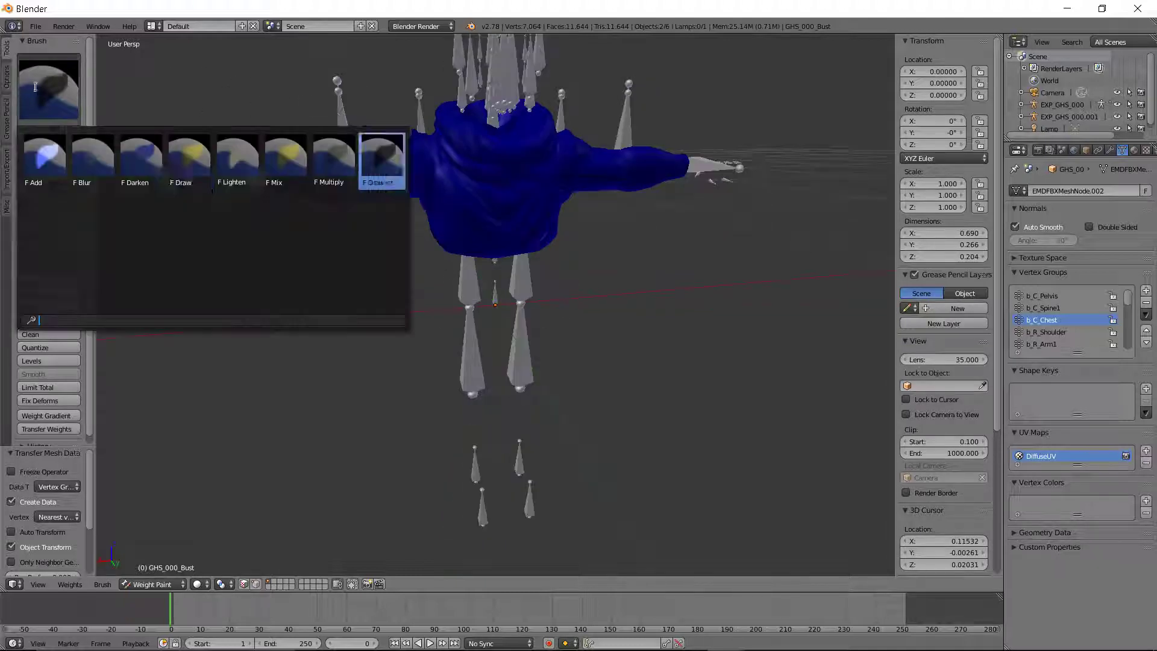
left_click(44, 158)
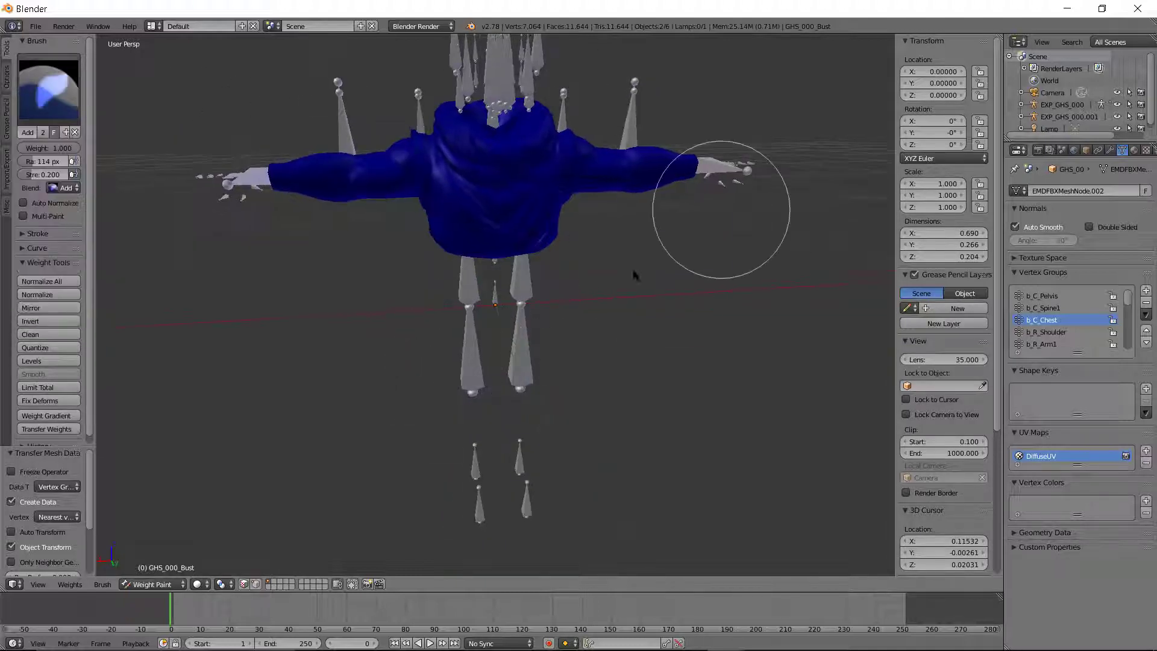
middle_click_drag(638, 320, 623, 305)
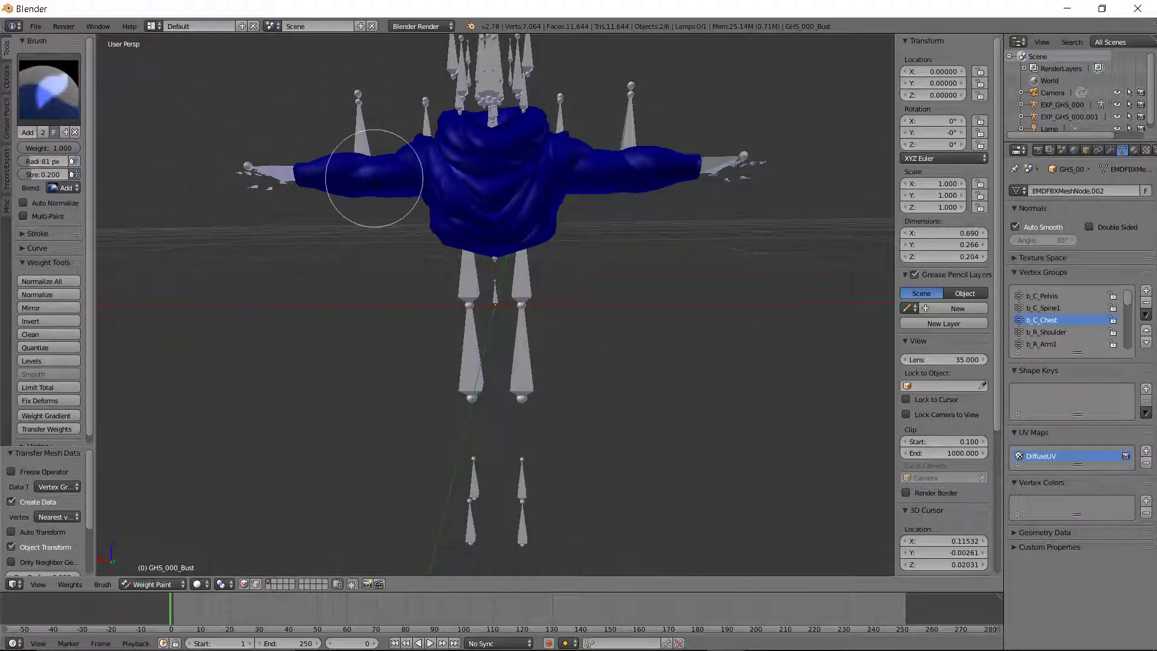
left_click_drag(374, 193, 380, 191)
middle_click_drag(379, 192, 440, 227)
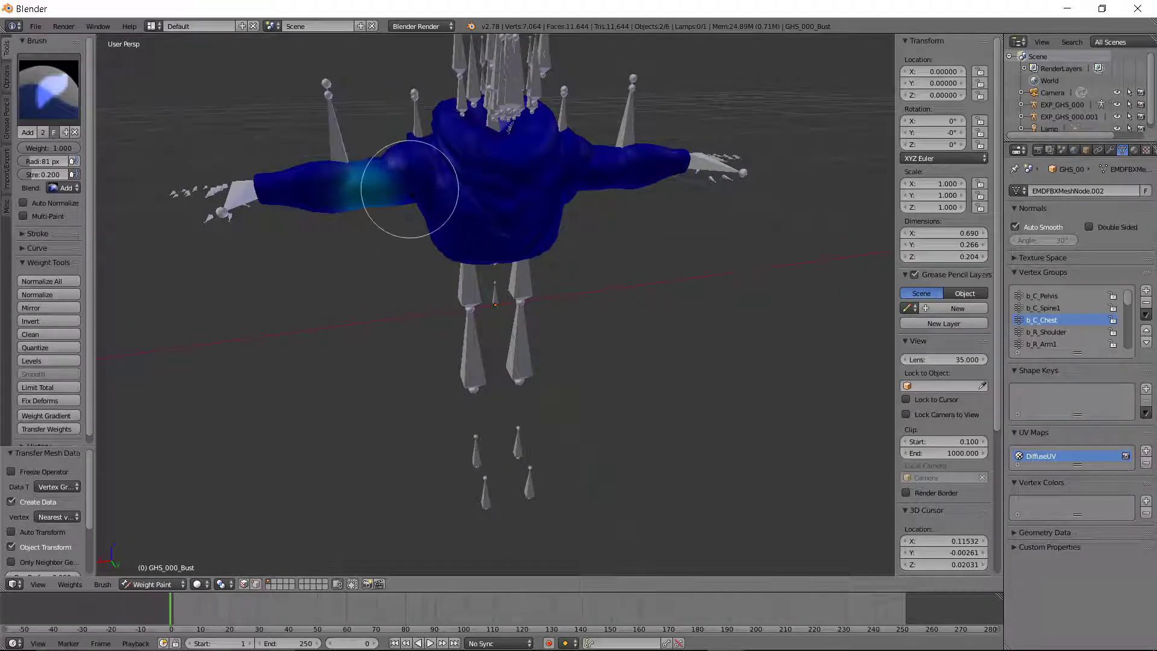
mouse_move(400, 193)
middle_mouse_down()
mouse_move(389, 251)
mouse_move(408, 251)
middle_mouse_up()
left_click_drag(383, 195, 386, 194)
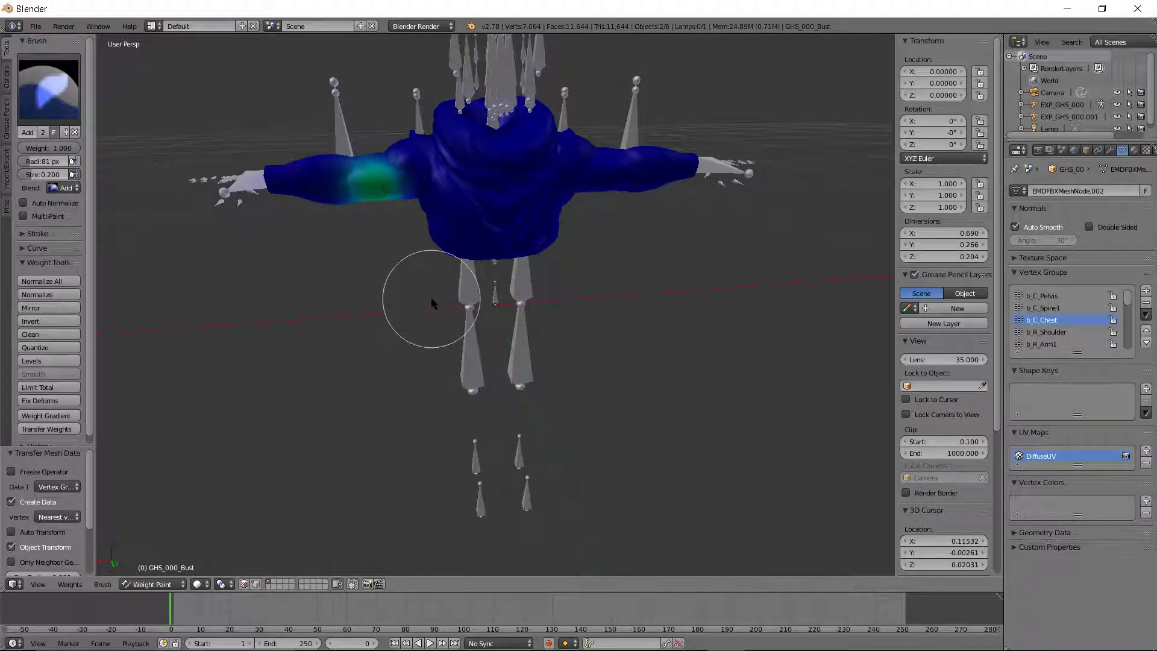
middle_click_drag(431, 301, 426, 296)
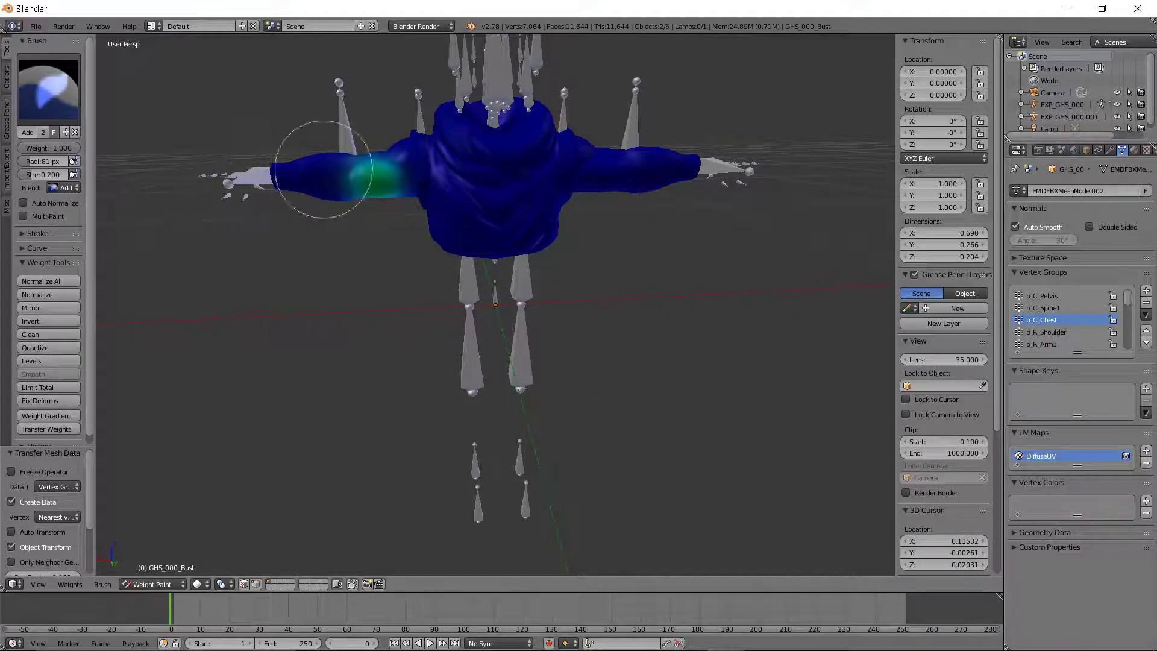
- Make b_R_Arm1 the active vertex group to view its weights and return the bust to Object Mode
left_click(1048, 344)
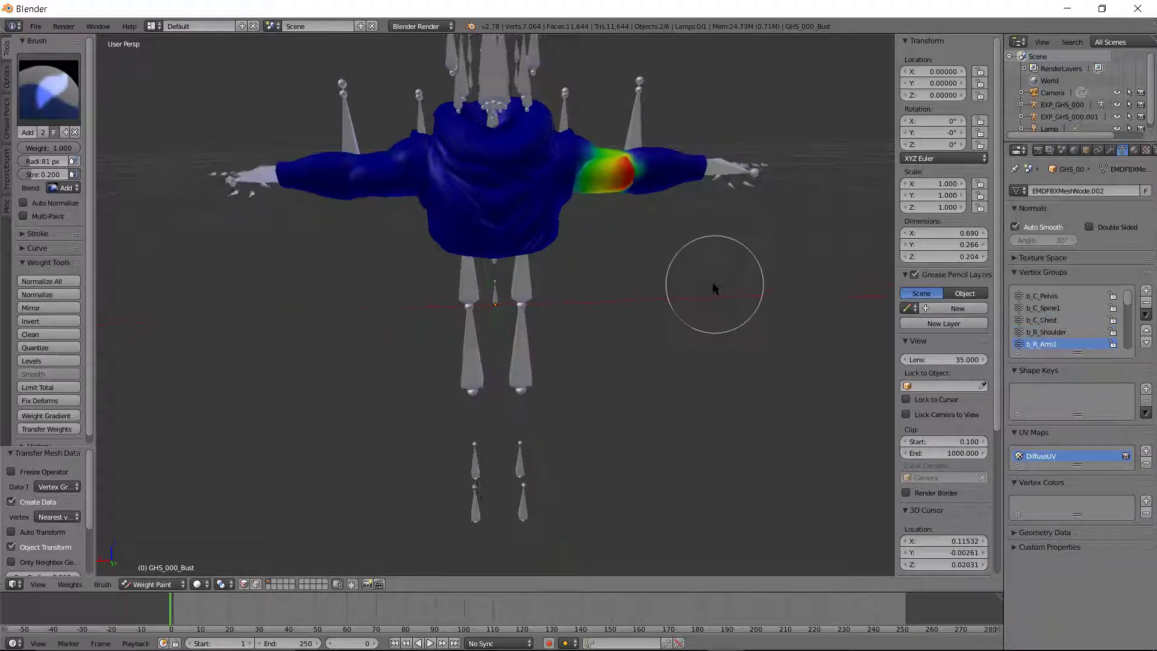
middle_click_drag(714, 288, 688, 287)
left_click(153, 584)
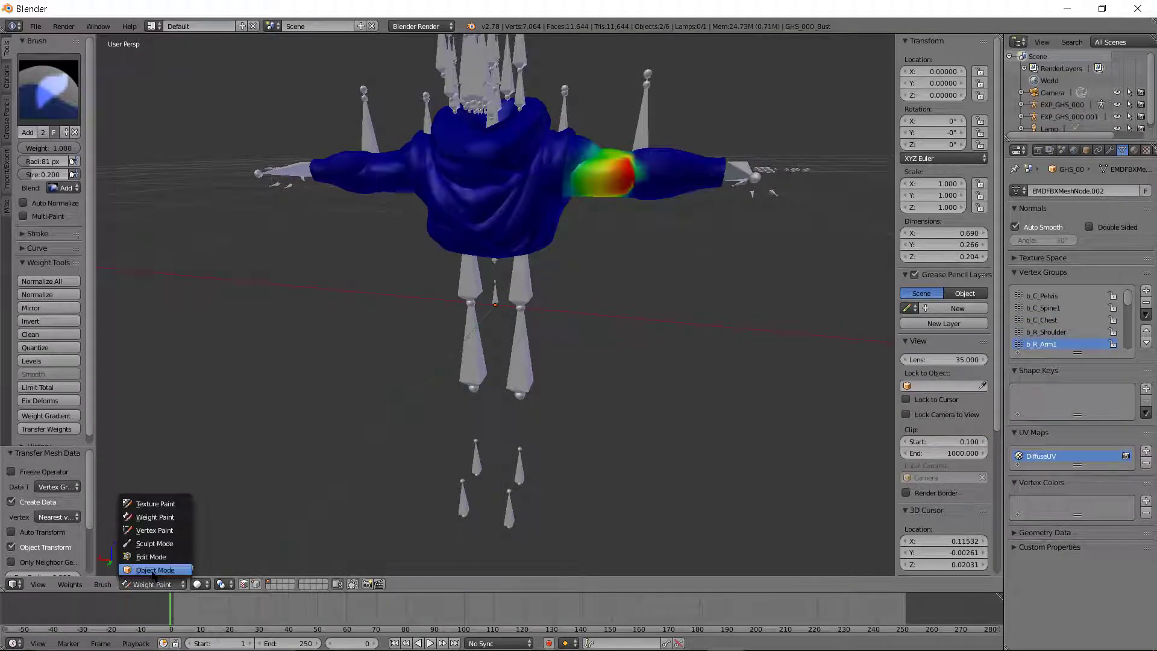
left_click(155, 565)
- Put the EXP_GHS_000.001 armature in Pose Mode and rotate the b_R_Arm1 bone about -68° around global Y
right_click(567, 121)
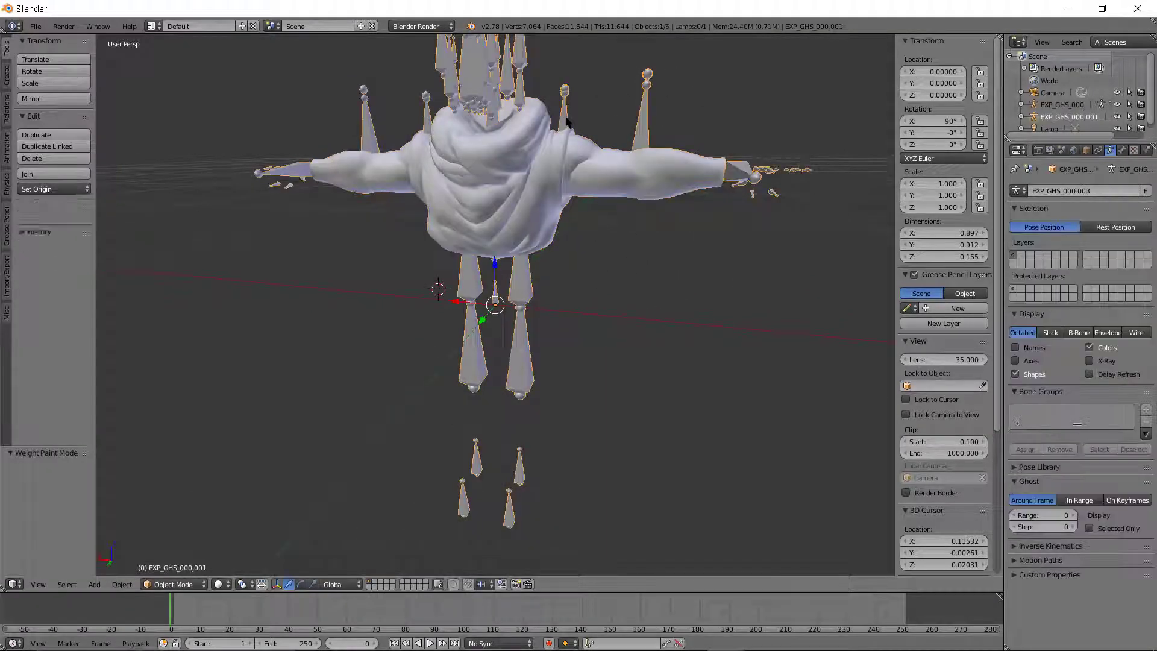
left_click(192, 583)
left_click(174, 544)
right_click(568, 119)
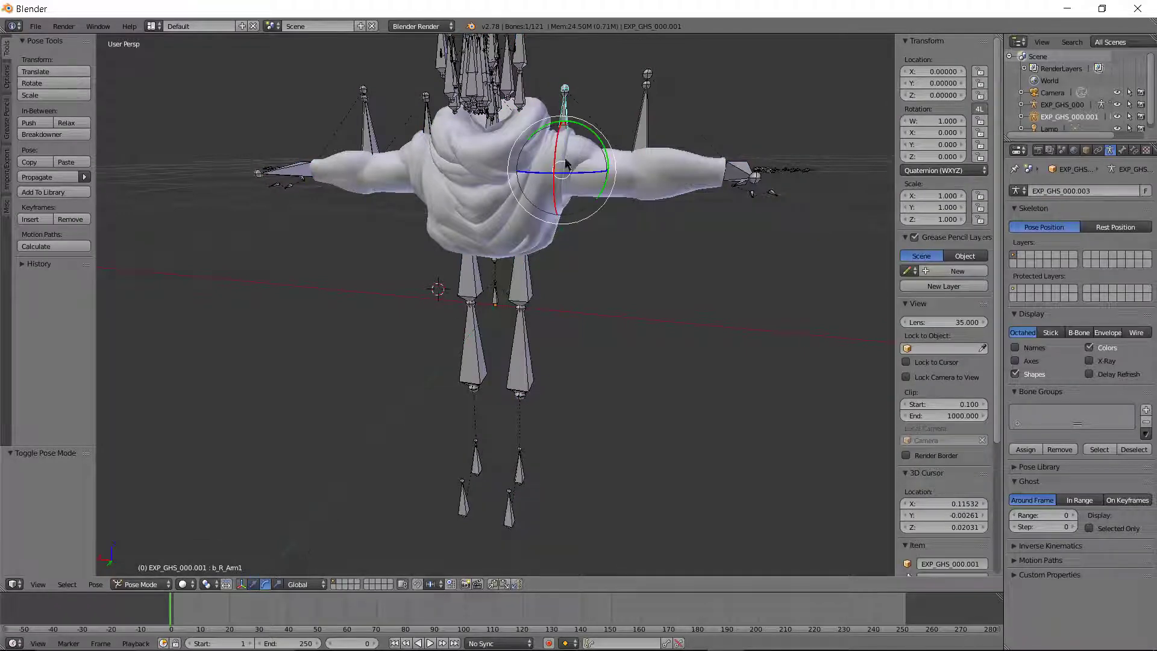
left_click_drag(600, 141, 617, 196)
- Hide the GHS_000_Bust mesh and show the b_R_Arm1 weights of GHS_000_Bust.001 in Weight Paint mode
key("Escape")
key("ctrl+z")
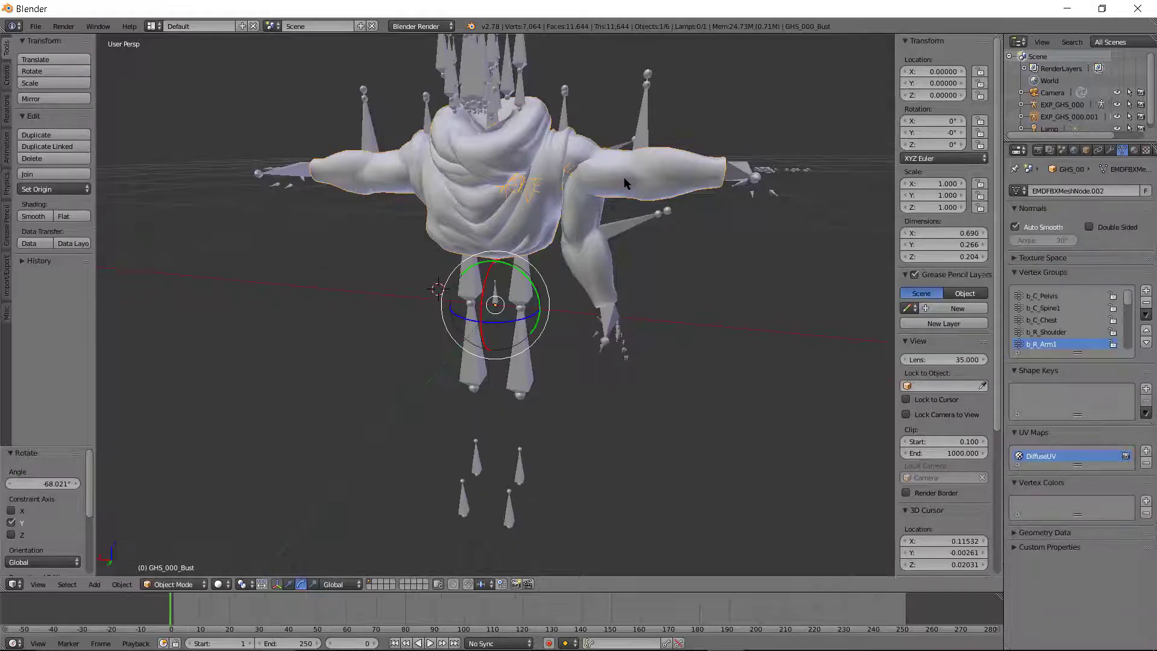
key("ctrl+z")
right_click(611, 212)
key("ctrl+Tab")
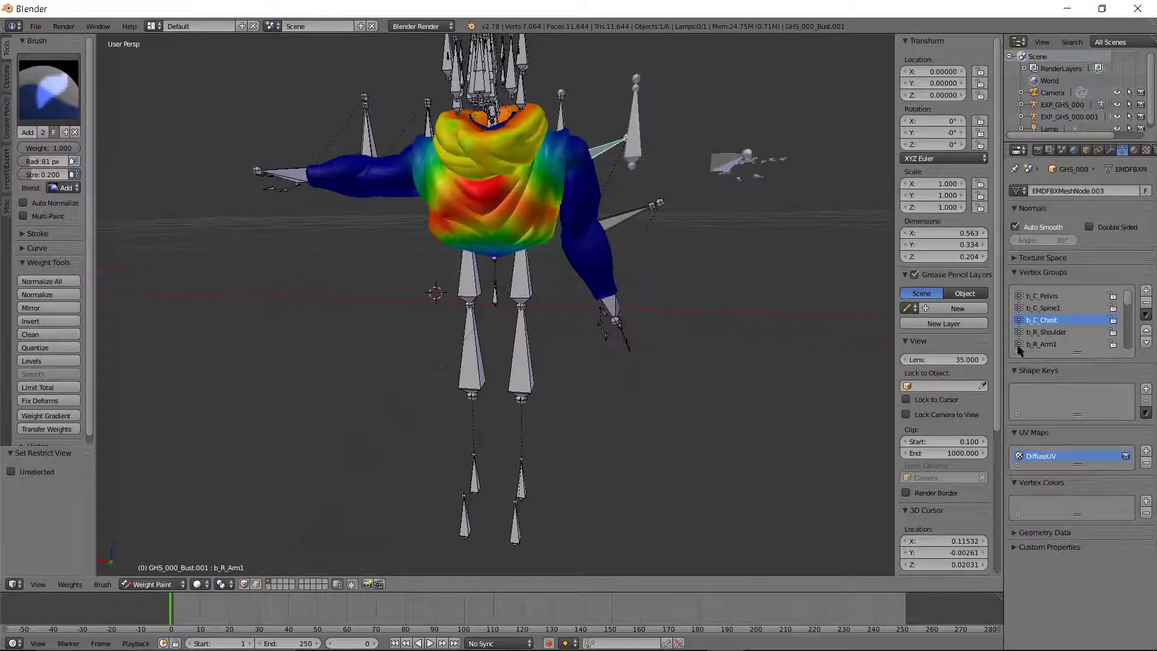
right_click(626, 232)
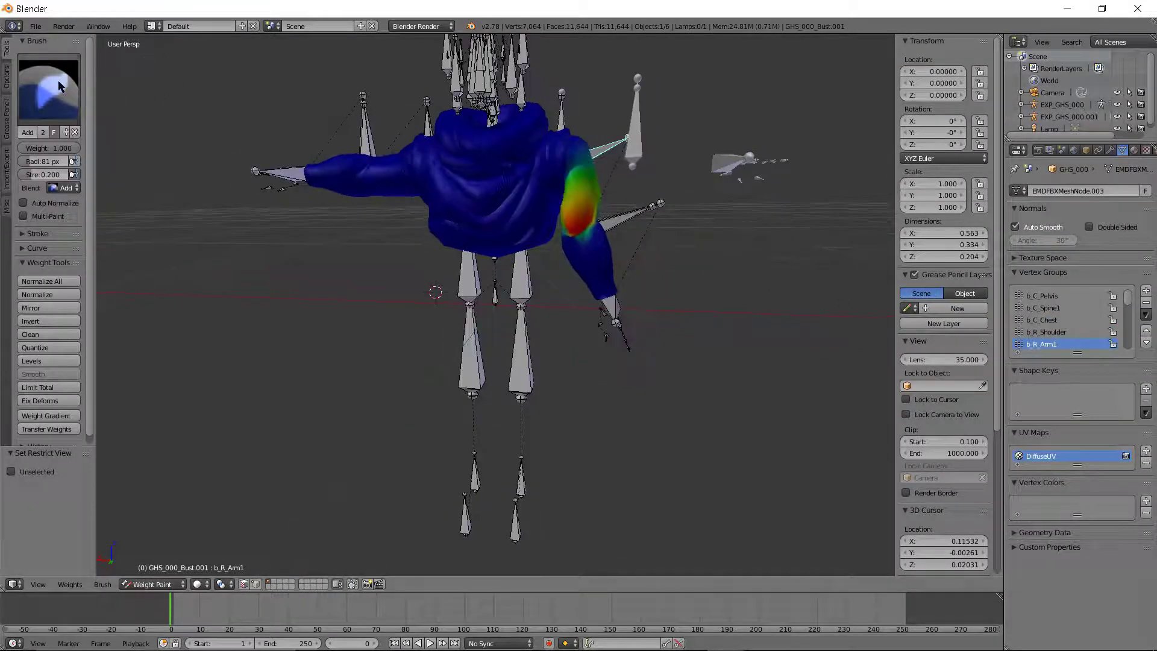
- Clear the b_R_Arm1 bone's rotation and paint full weight over the right upper arm with the Add brush
left_click(60, 86)
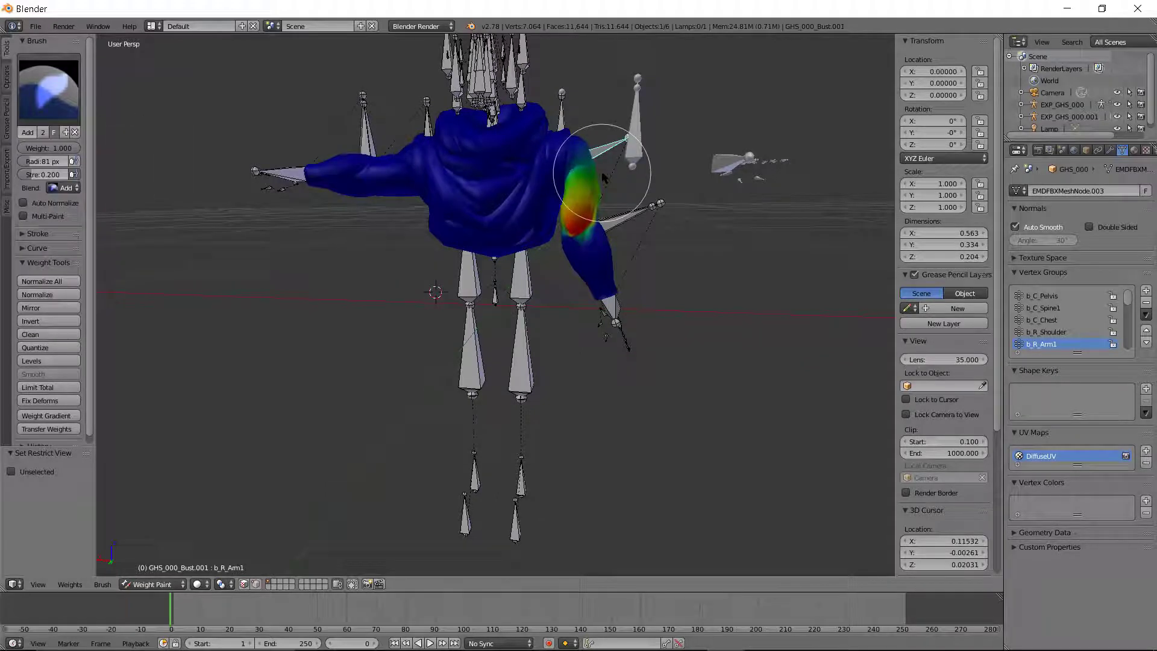
key("alt+r")
left_click_drag(600, 172, 596, 176)
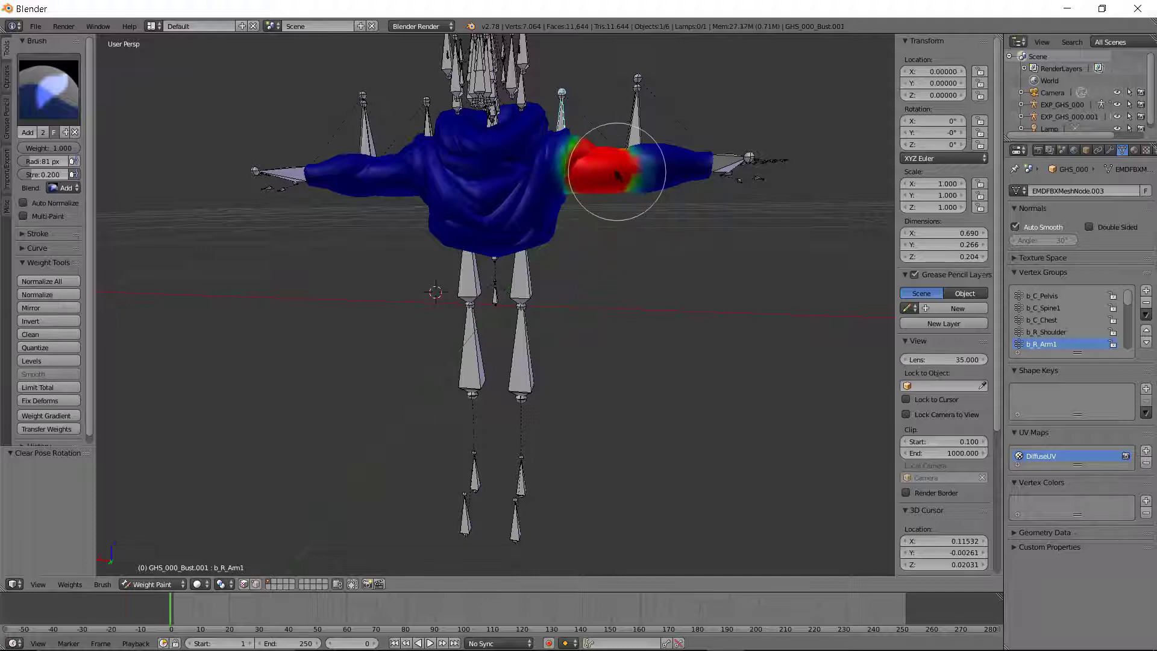
- Return the armature to Pose Mode and test b_R_Arm1 by rotating it about -46.8° around Y and back about 43.6°
left_click(151, 583)
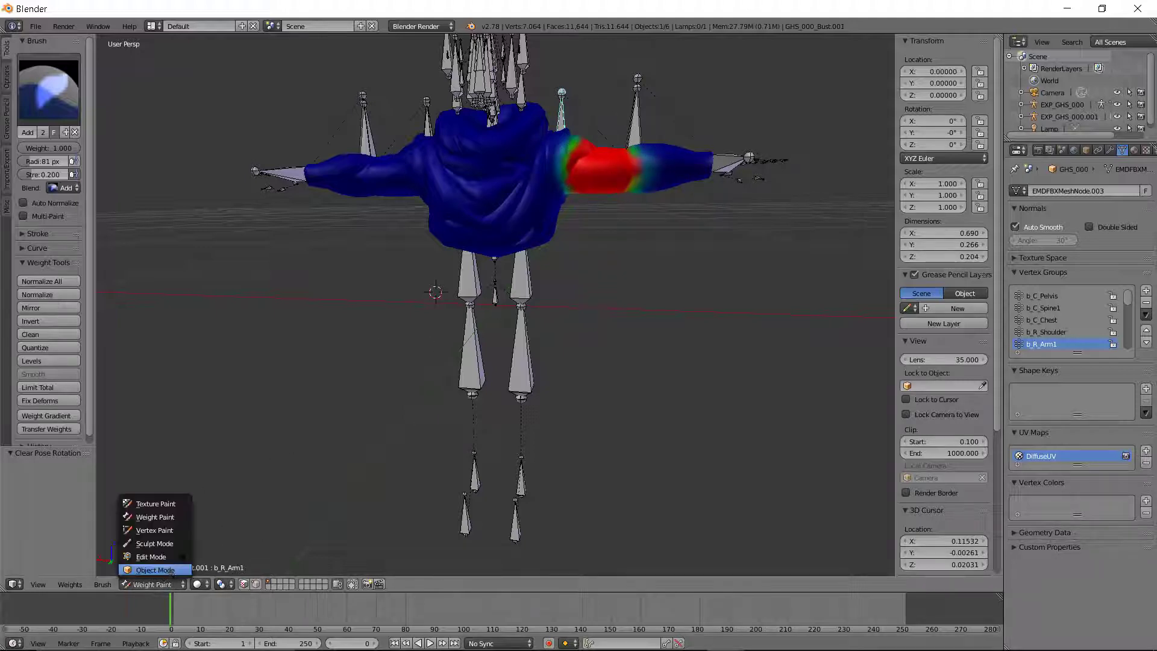
left_click(154, 572)
left_click_drag(587, 133, 577, 191)
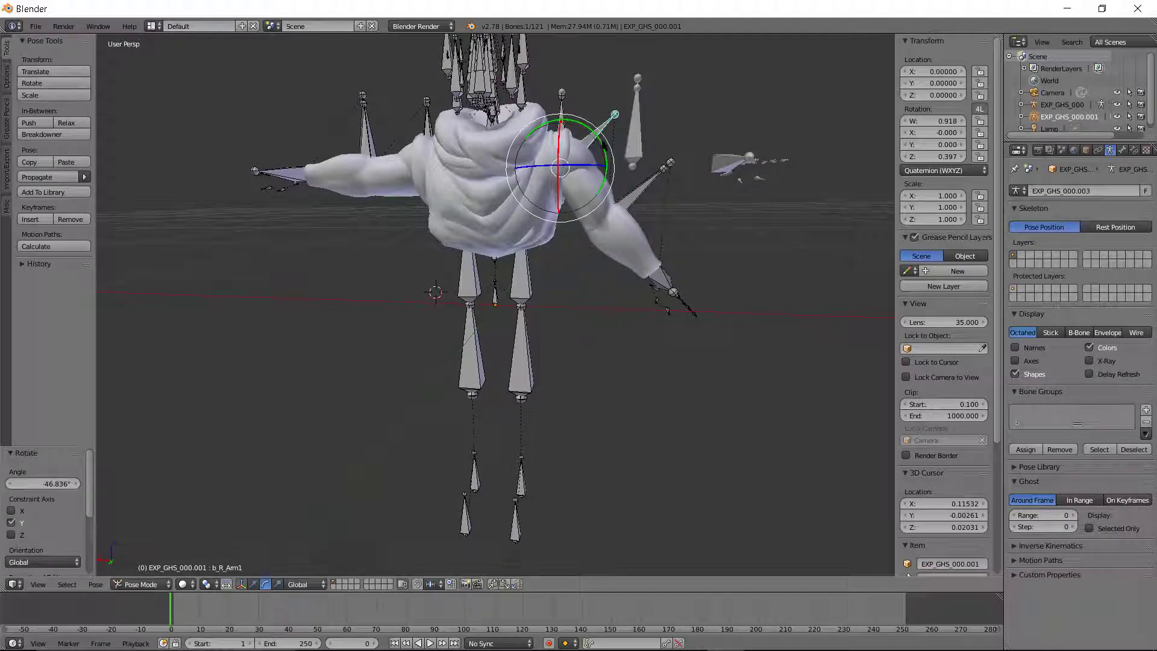
left_click_drag(606, 147, 560, 120)
- Rotate the b_R_Arm1 bone about 3° around the global Y axis to check the shoulder deformation
middle_click_drag(559, 119, 593, 152)
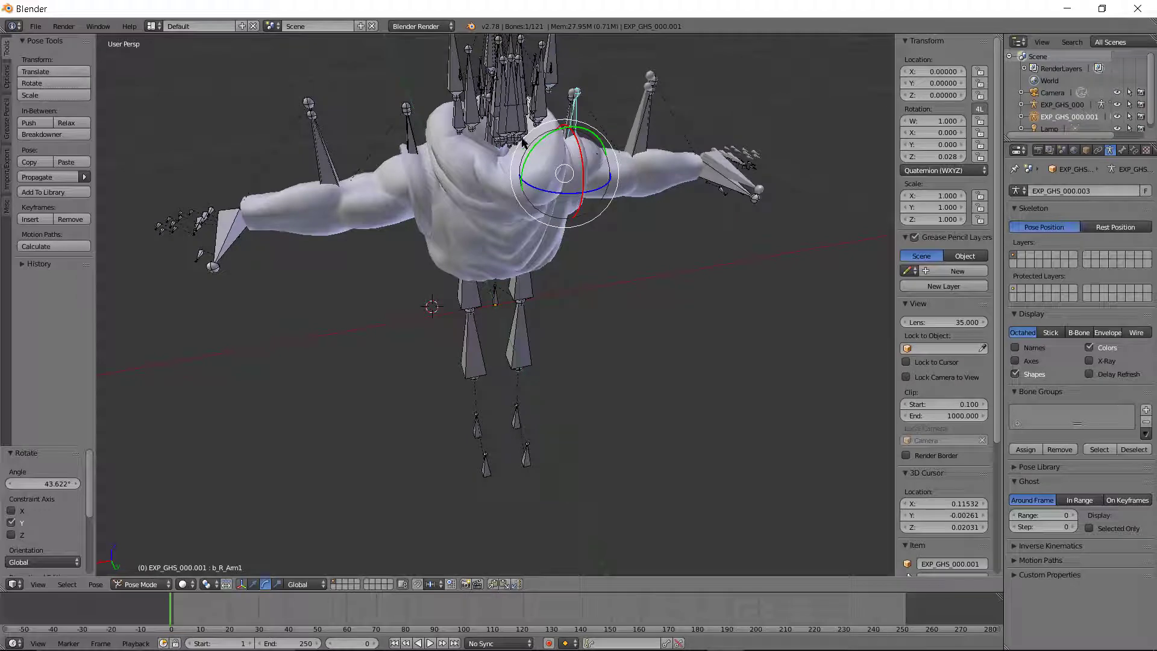
middle_click_drag(522, 140, 582, 134)
key("r")
key("y")
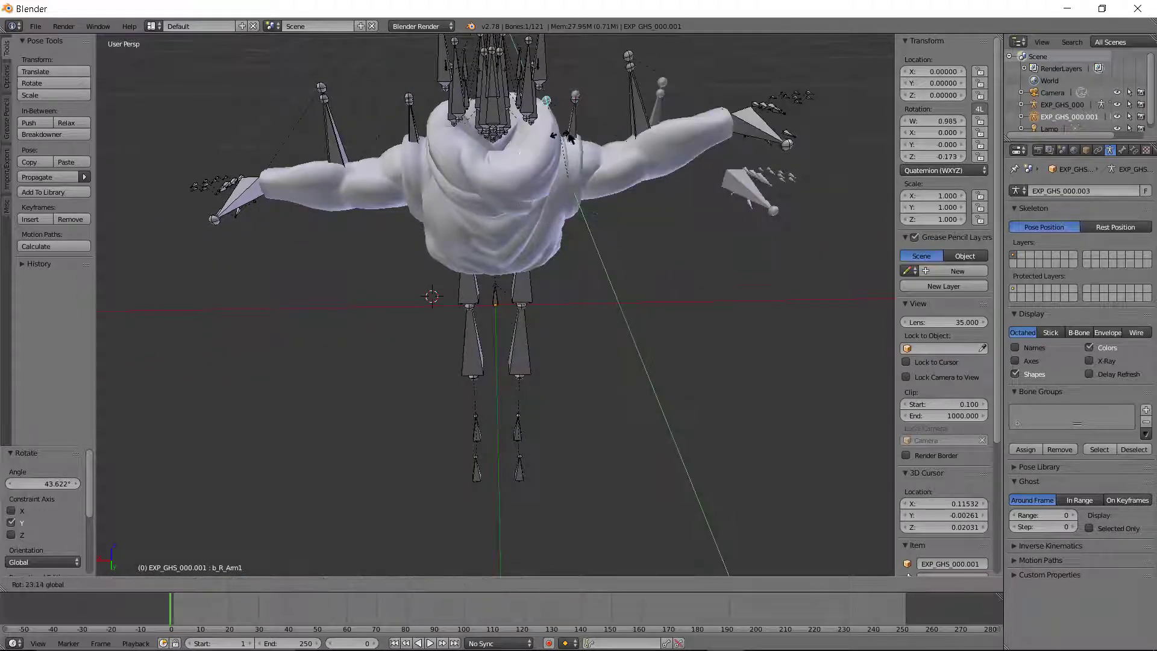
left_click(574, 140)
- Test the shoulder by rotating b_R_Arm1 about -0.6° around global Z and about 4.3° around global X
middle_click_drag(575, 140, 560, 199)
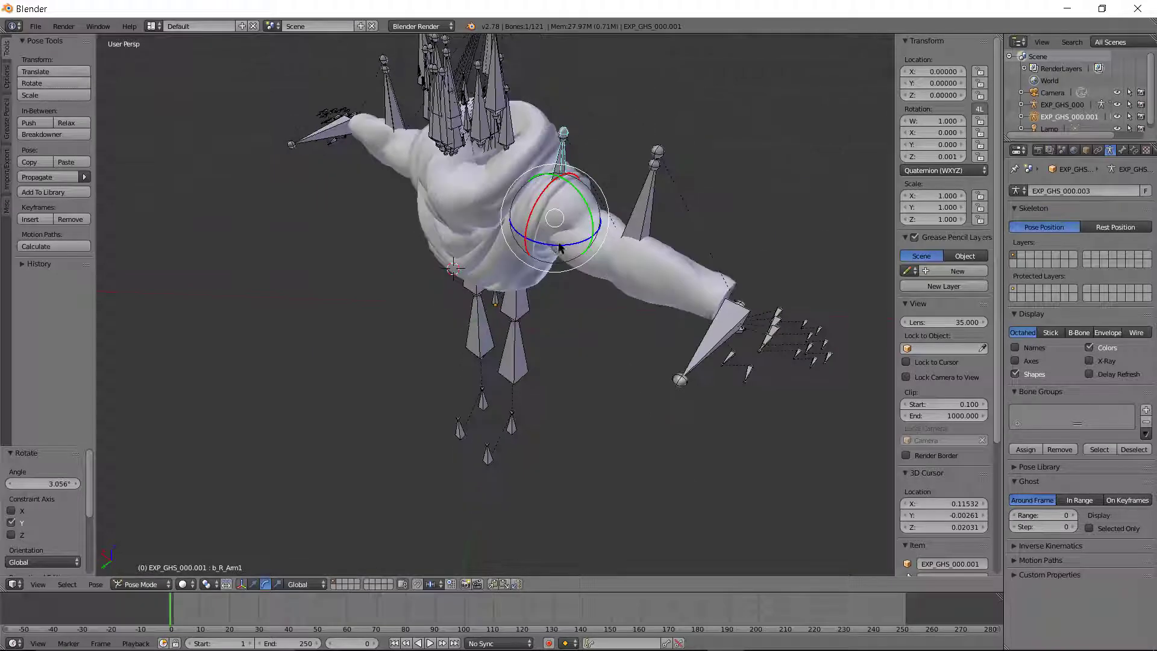
key("r")
key("z")
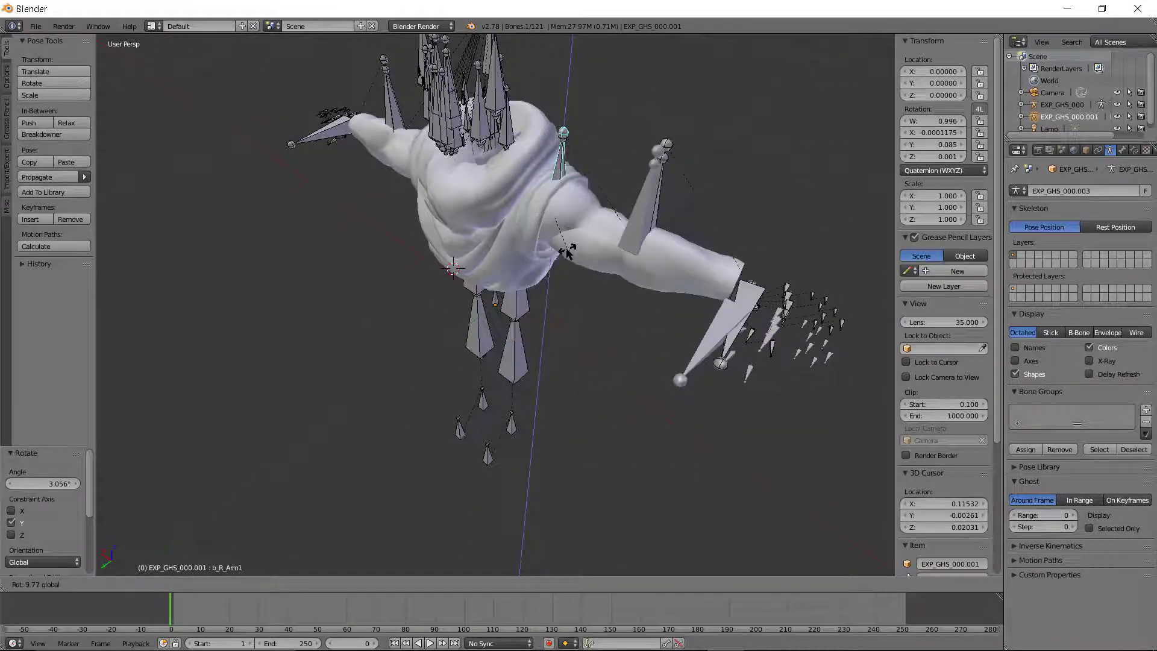
left_click(562, 250)
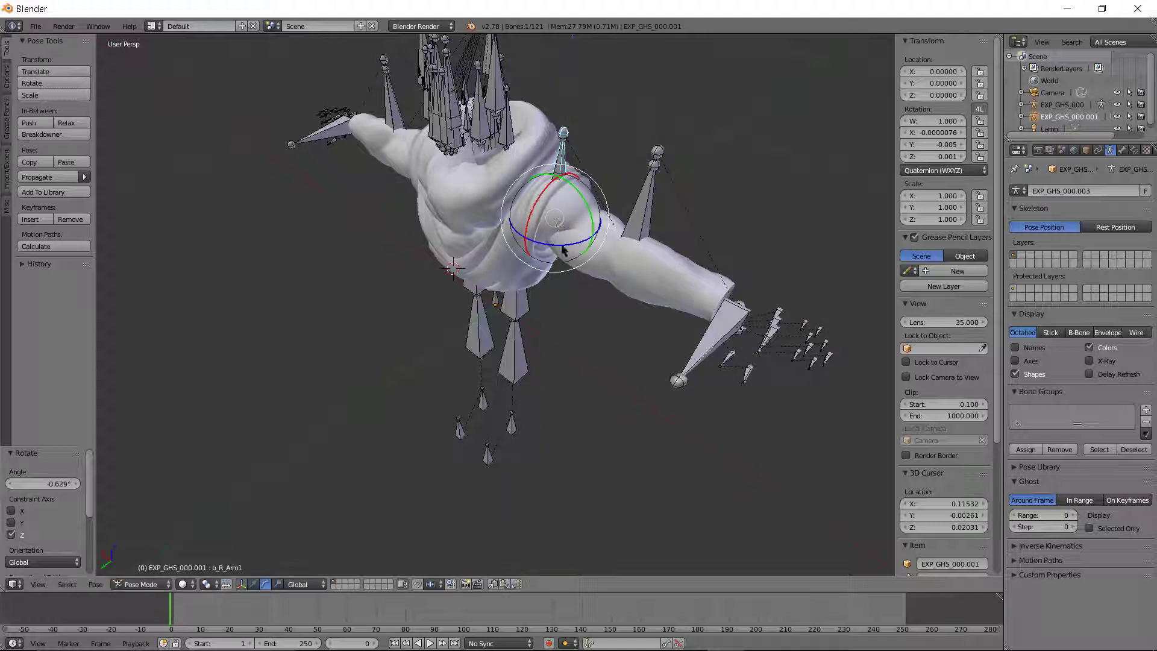
key("r")
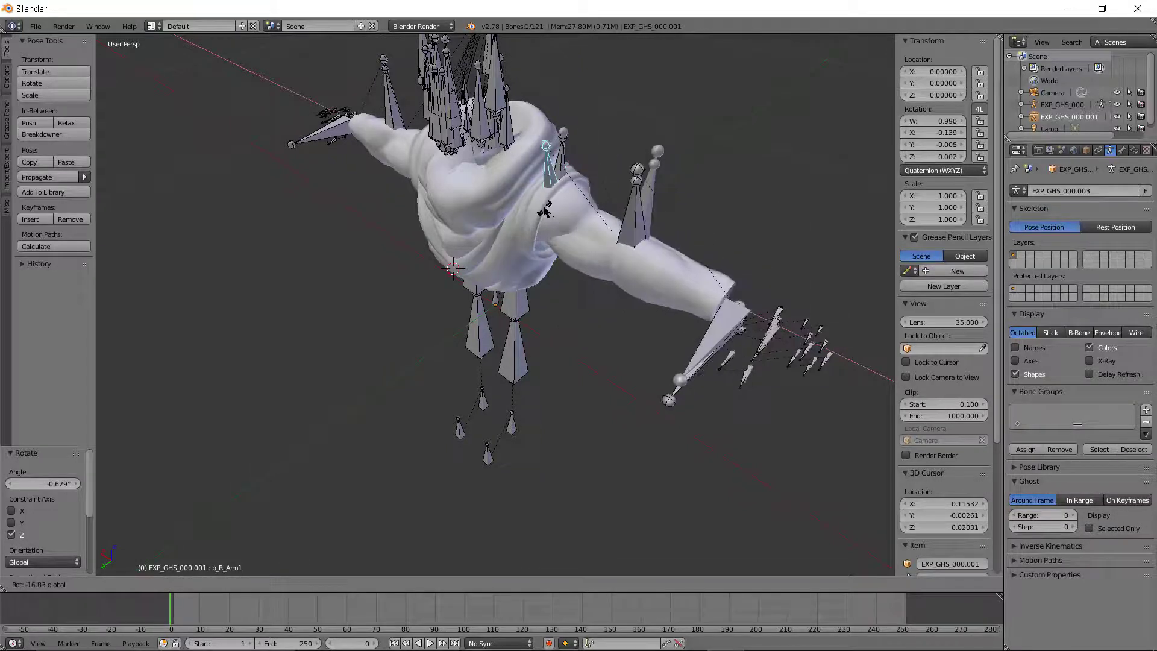
left_click(549, 207)
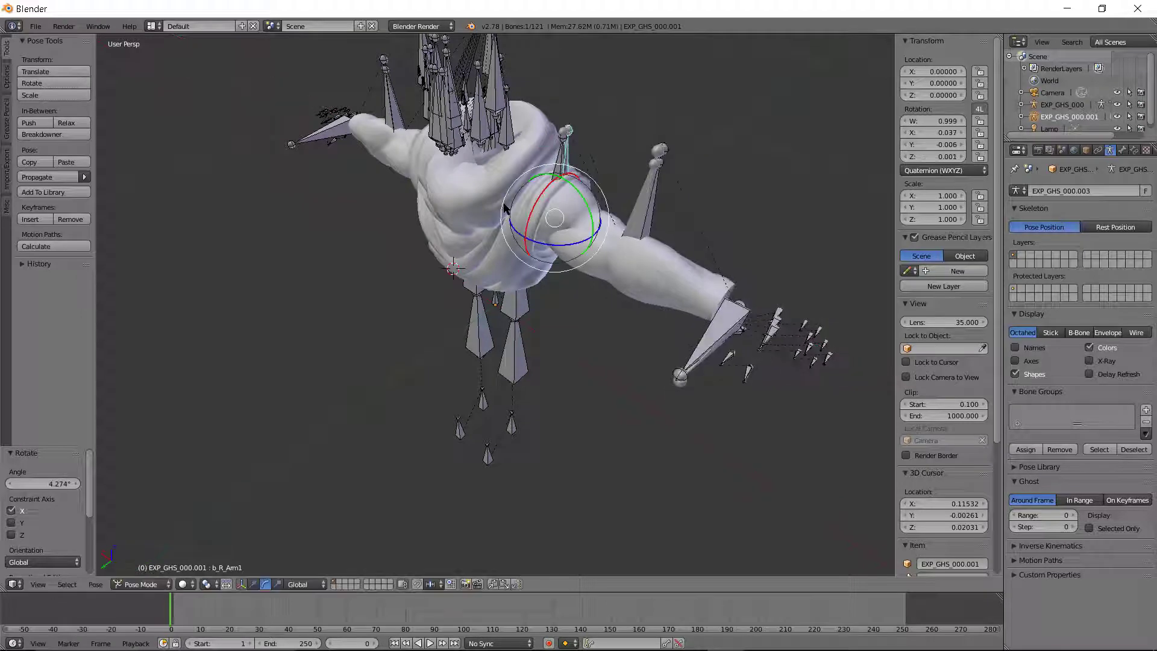